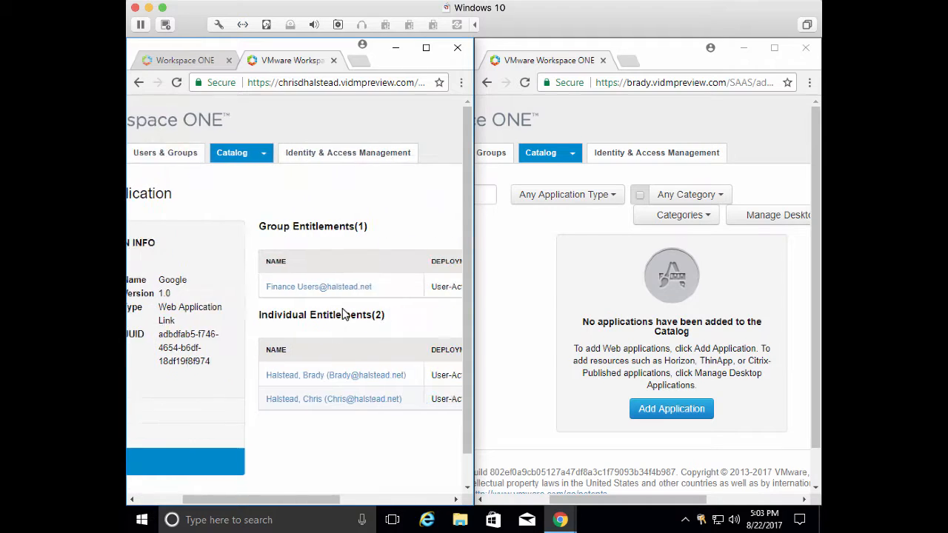
# Open the source tenant's catalog and review its list of applications
pyautogui.hscroll(-5, 342, 315)
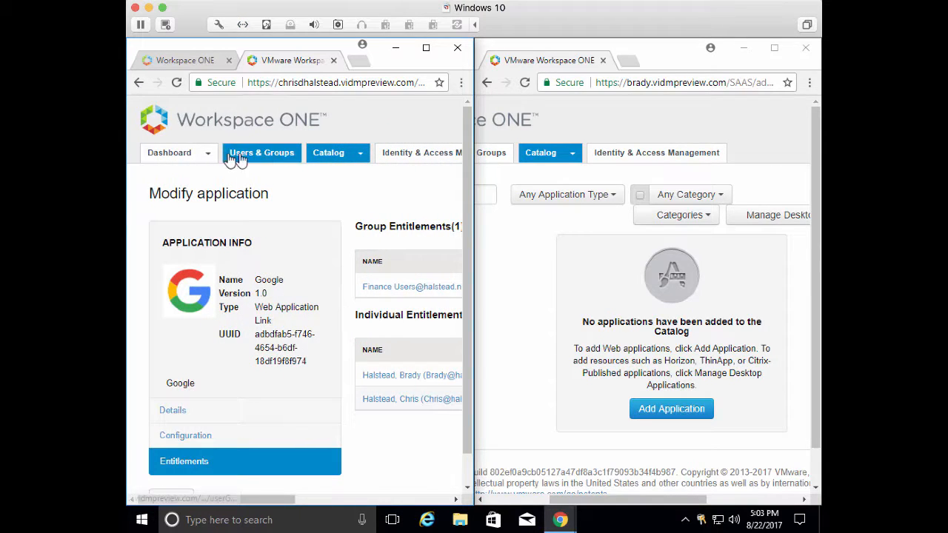
pyautogui.click(328, 157)
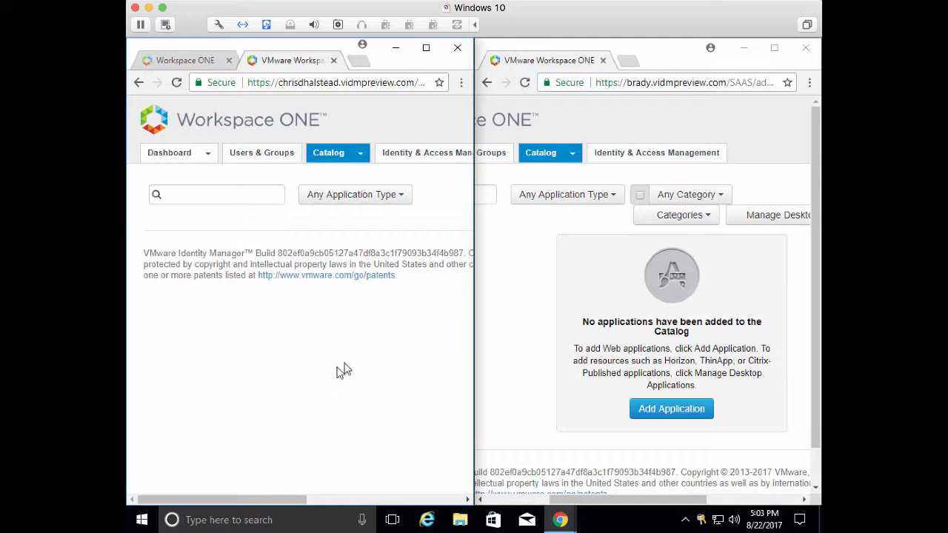
pyautogui.scroll(-3, 333, 374)
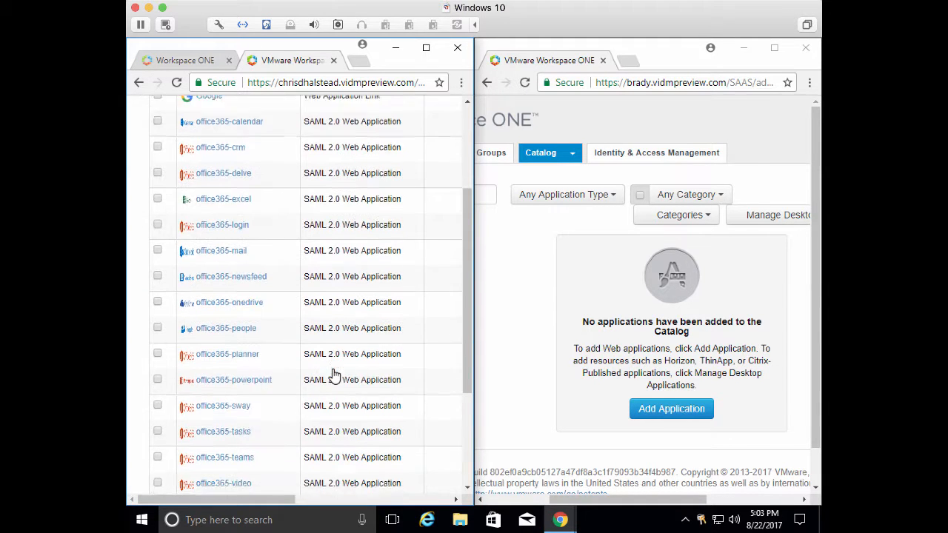
pyautogui.scroll(-1, 631, 360)
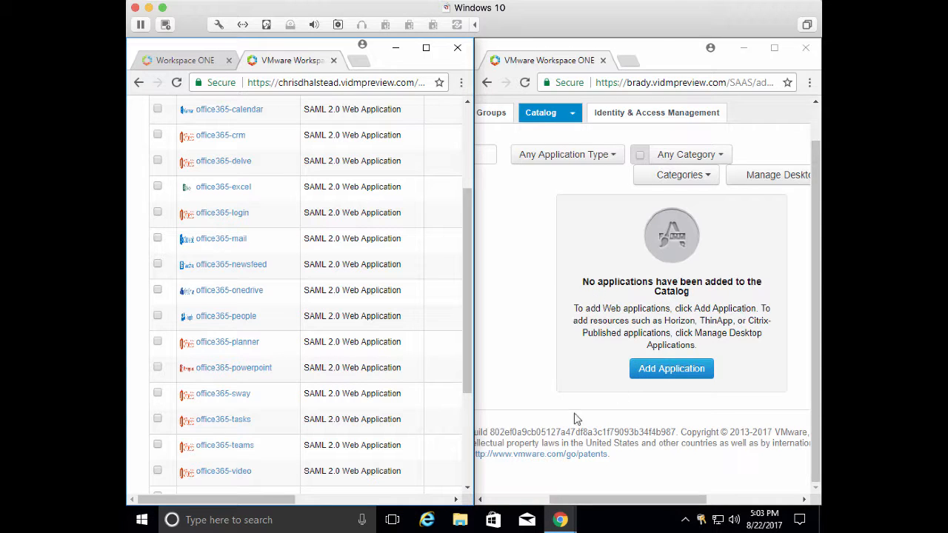
# Switch to the second virtual desktop and launch the MigrateIDM tool
pyautogui.click(392, 520)
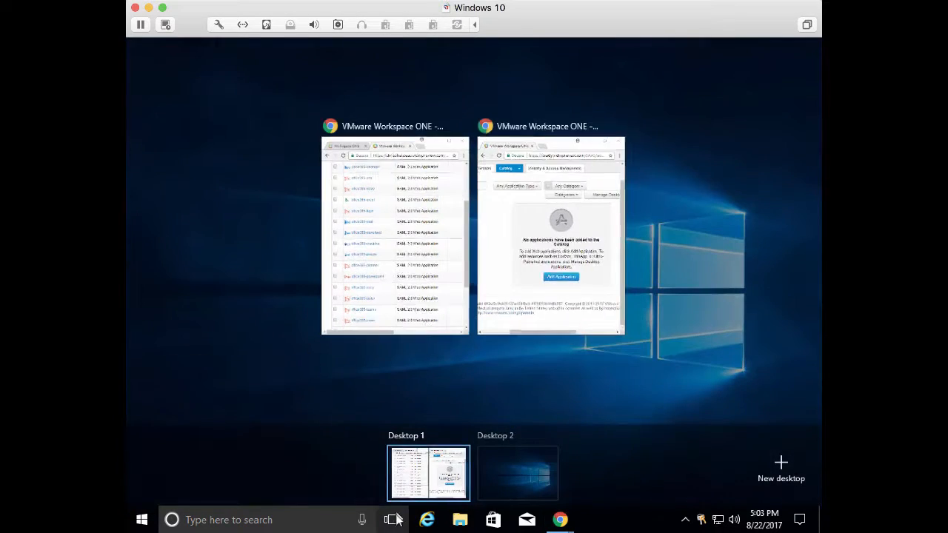
pyautogui.click(519, 459)
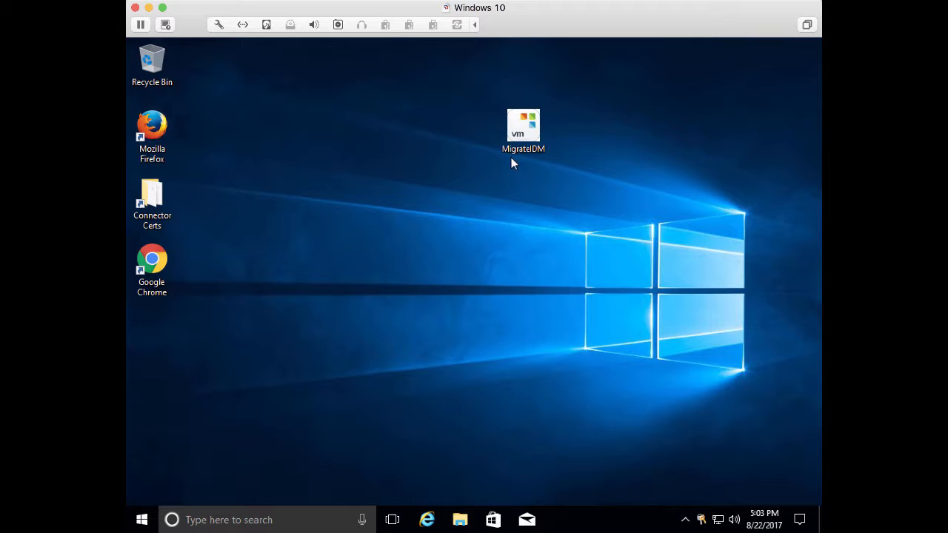
pyautogui.doubleClick(521, 132)
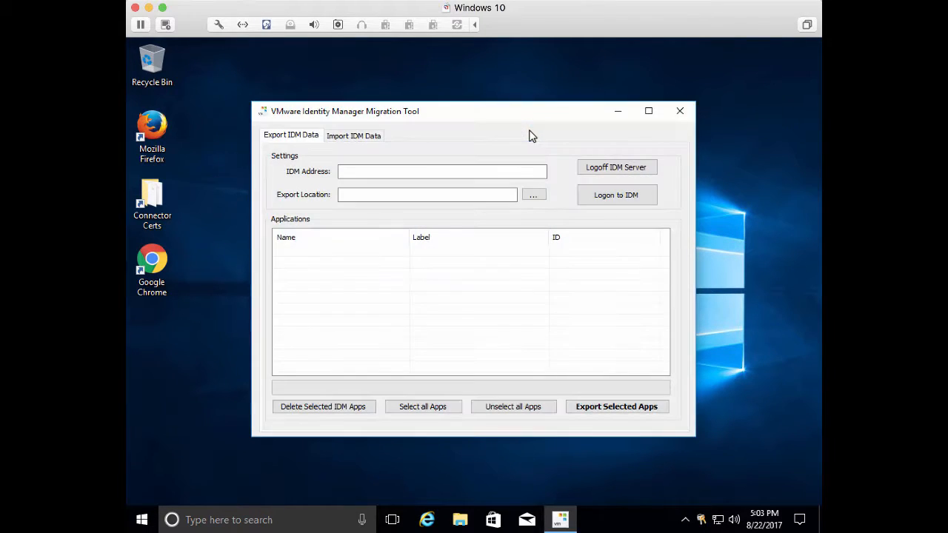
# Enter the source tenant's IDM address and log on to IDM as admin with the account password
pyautogui.click(365, 172)
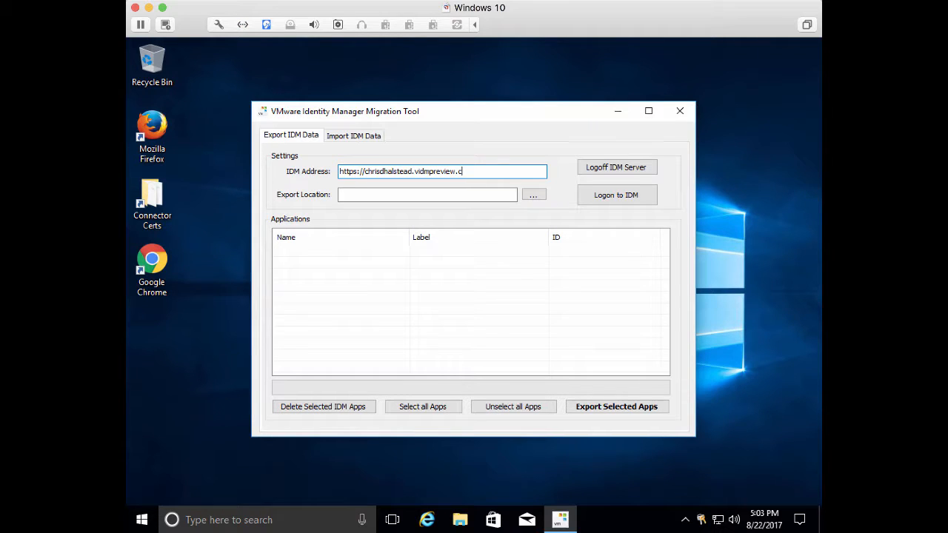
pyautogui.click(623, 197)
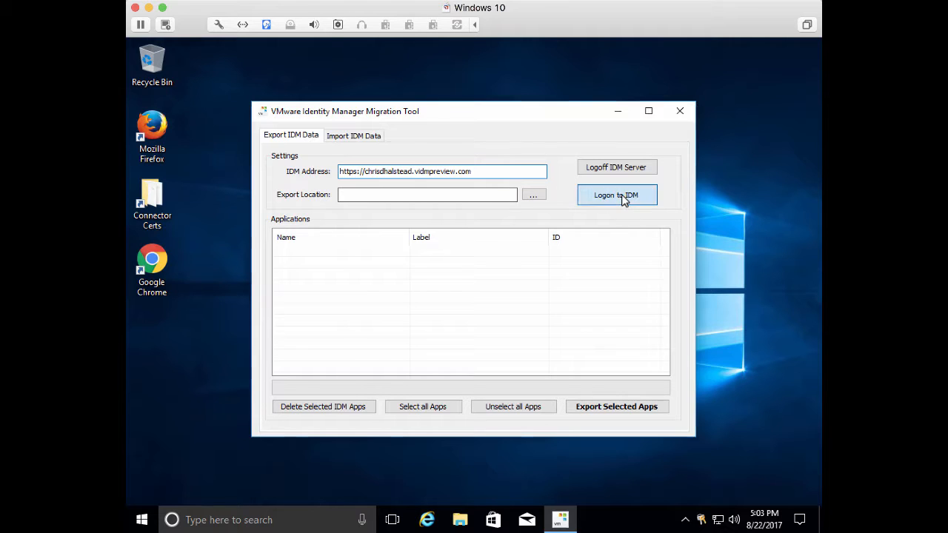
pyautogui.click(457, 256)
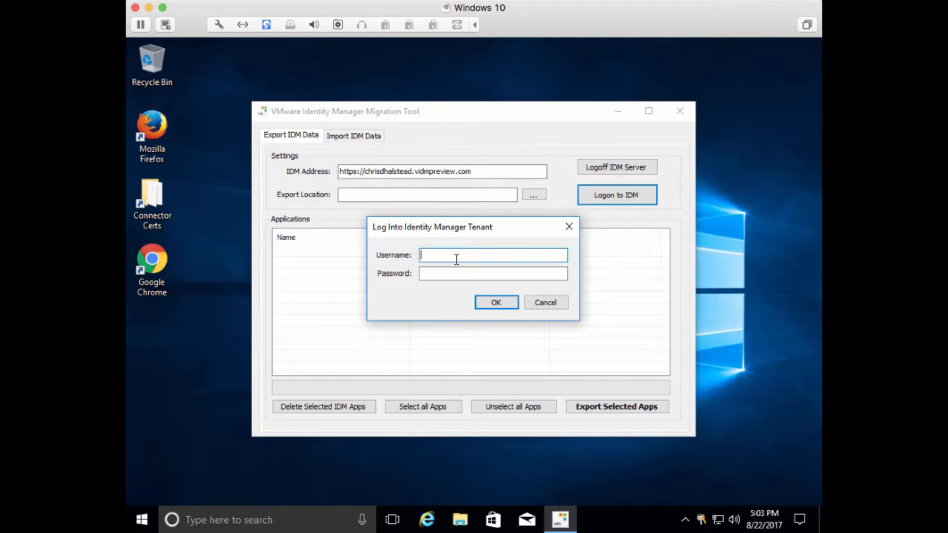
pyautogui.write('admin')
pyautogui.press('Tab')
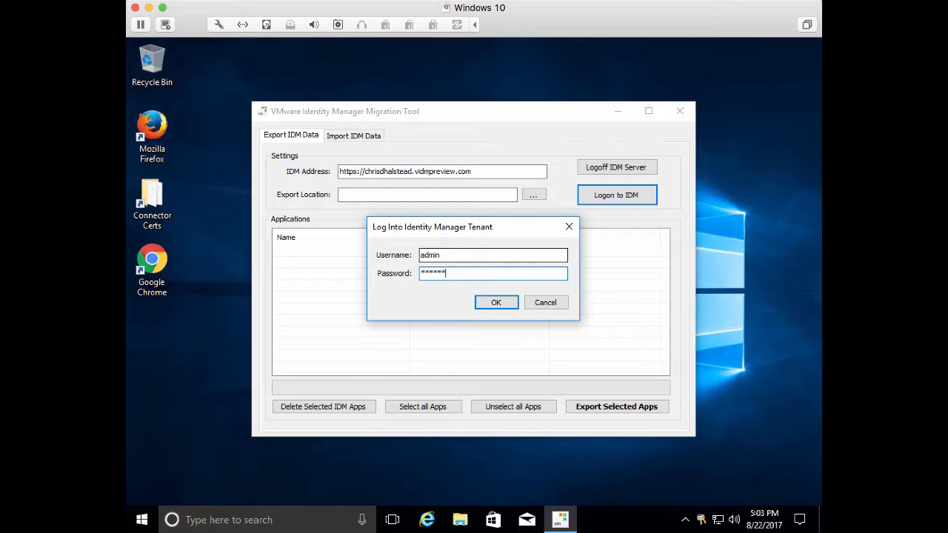
pyautogui.click(496, 302)
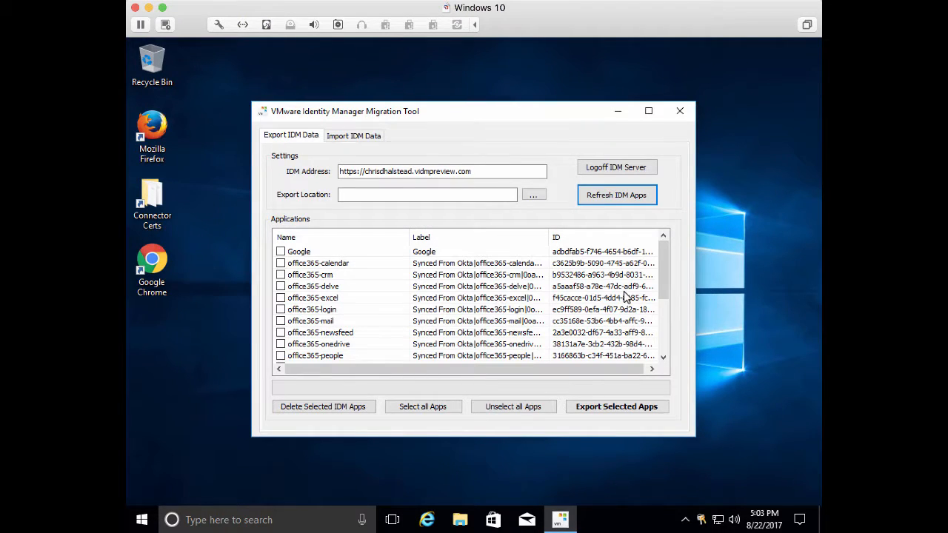
# Select all applications listed in the migration tool
pyautogui.moveTo(665, 265); pyautogui.dragTo(674, 228)
pyautogui.click(438, 409)
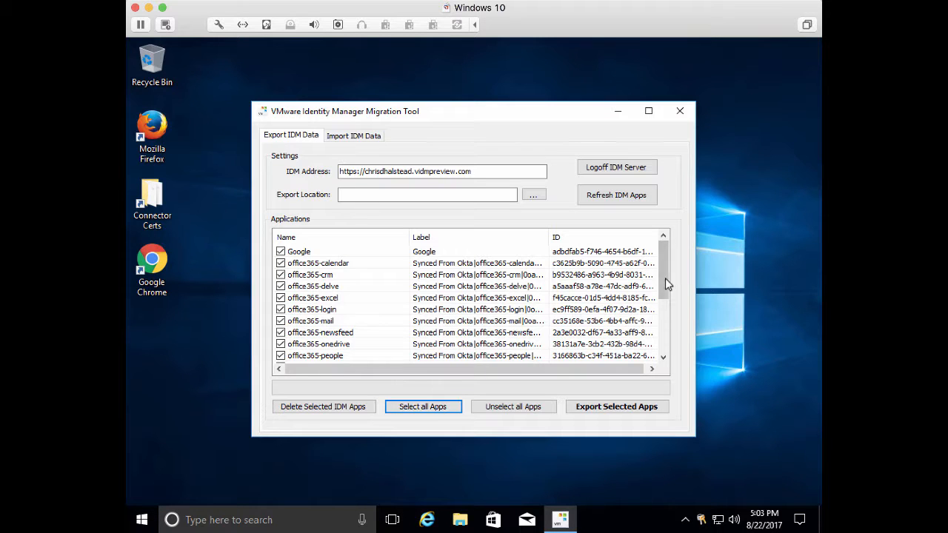
pyautogui.moveTo(666, 260); pyautogui.dragTo(665, 201)
# Create a new folder named Export on Local Disk (C:) and set it as the export location
pyautogui.click(532, 194)
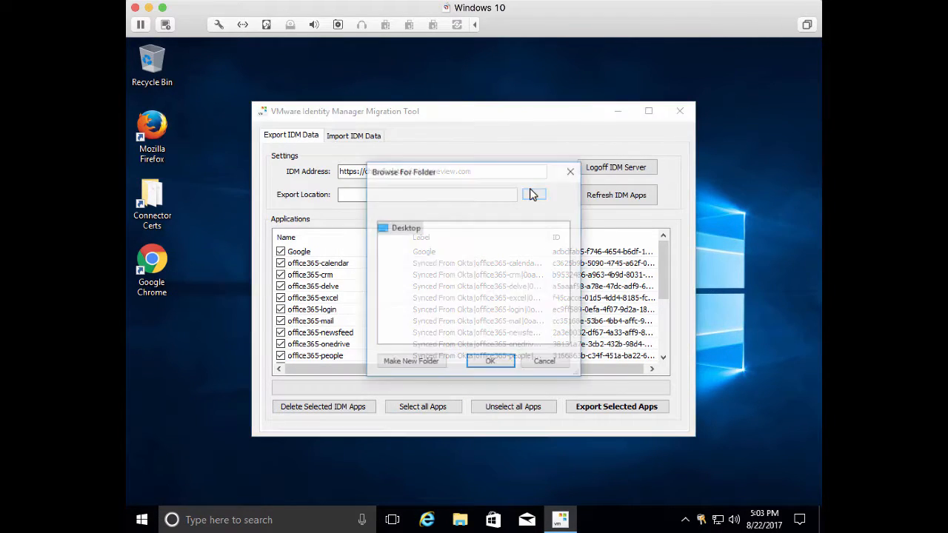
pyautogui.click(383, 268)
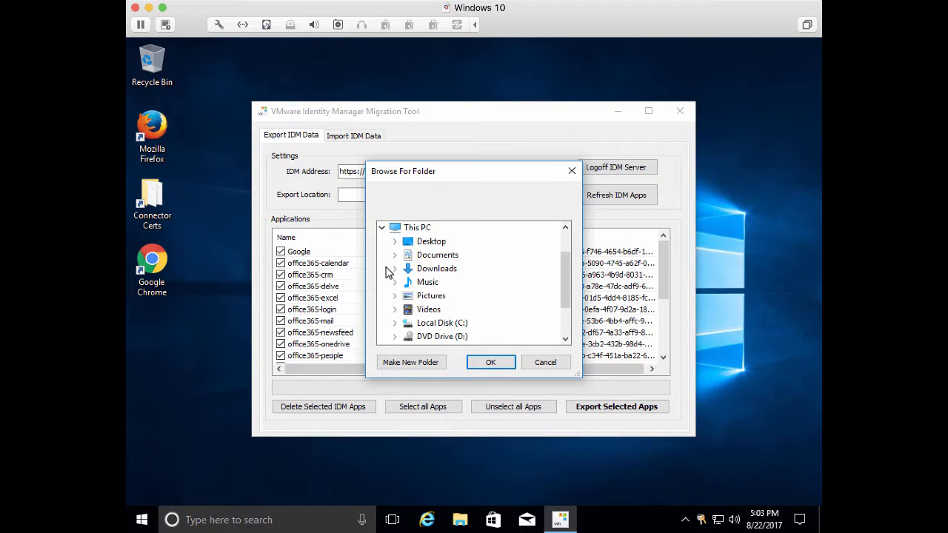
pyautogui.doubleClick(434, 320)
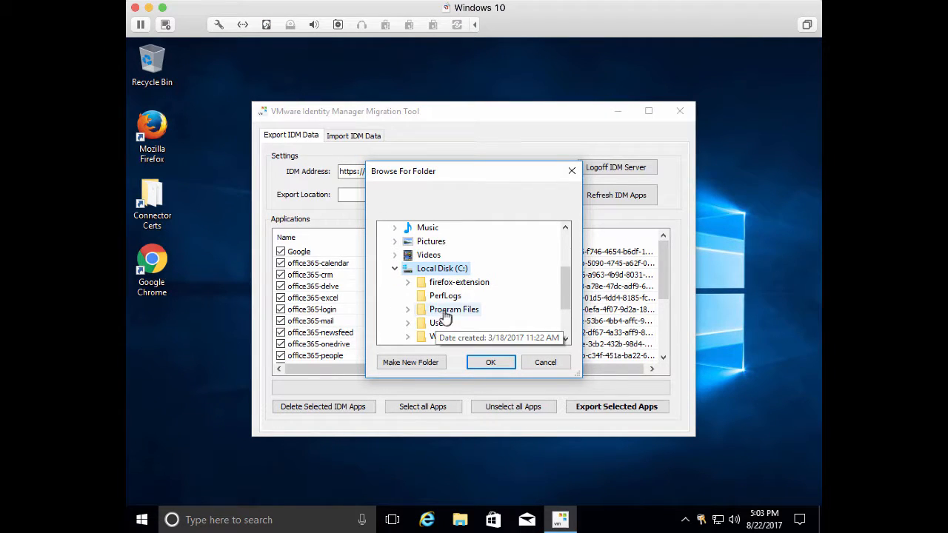
pyautogui.scroll(-1, 500, 320)
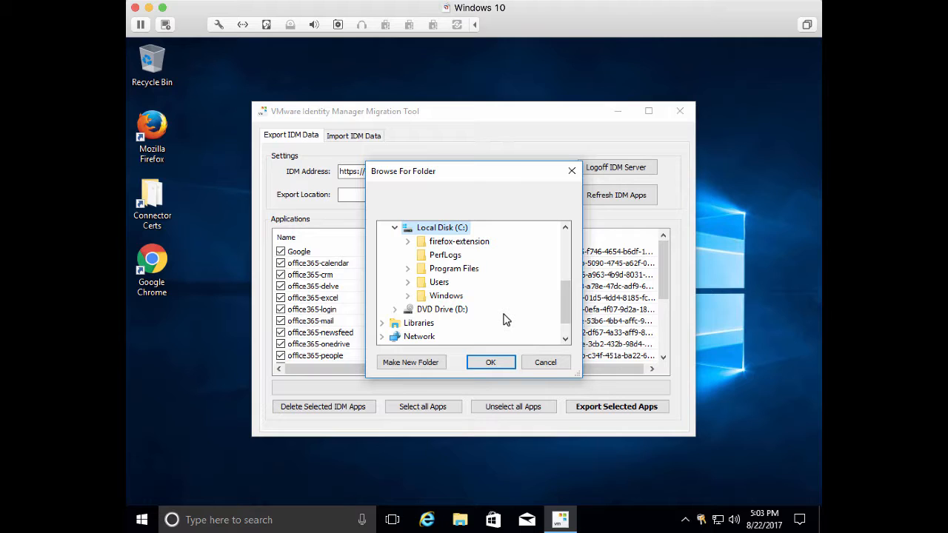
pyautogui.click(407, 363)
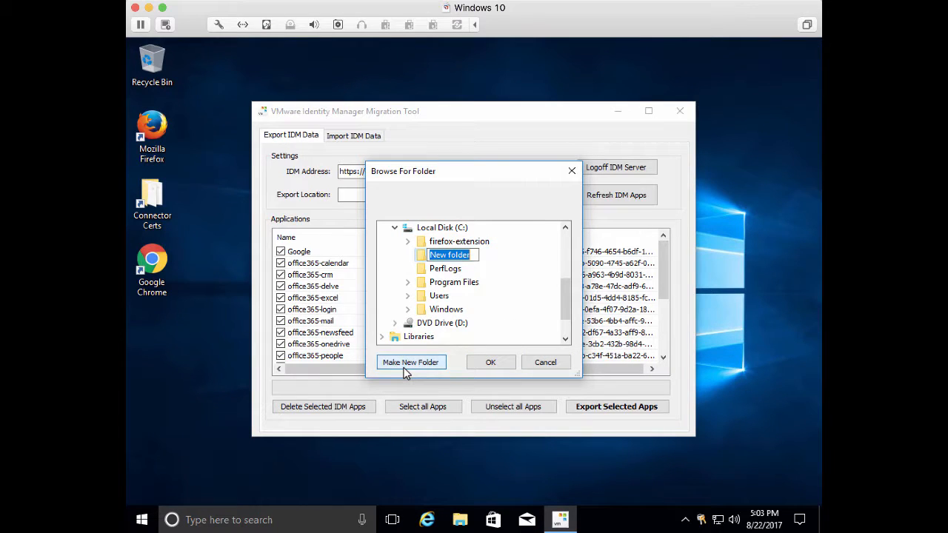
pyautogui.write('Expoert')
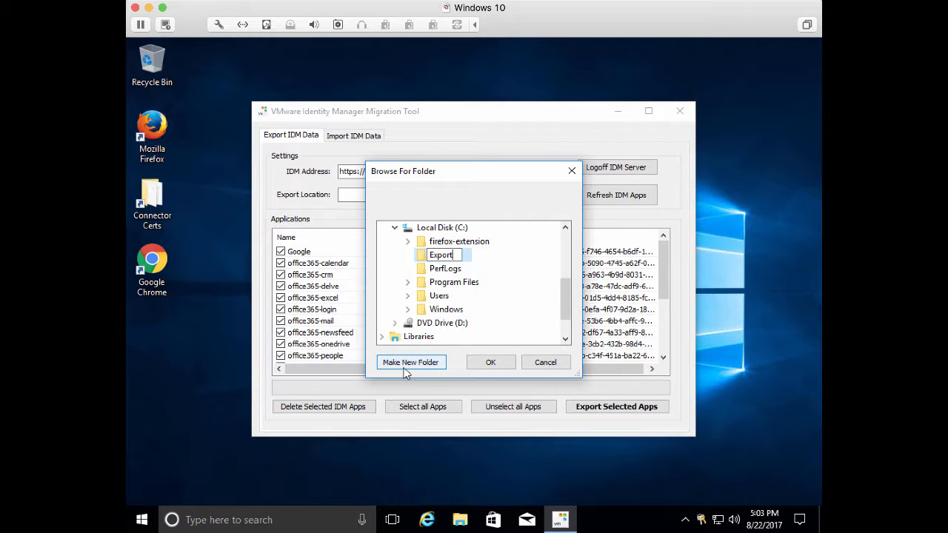
pyautogui.press('Return')
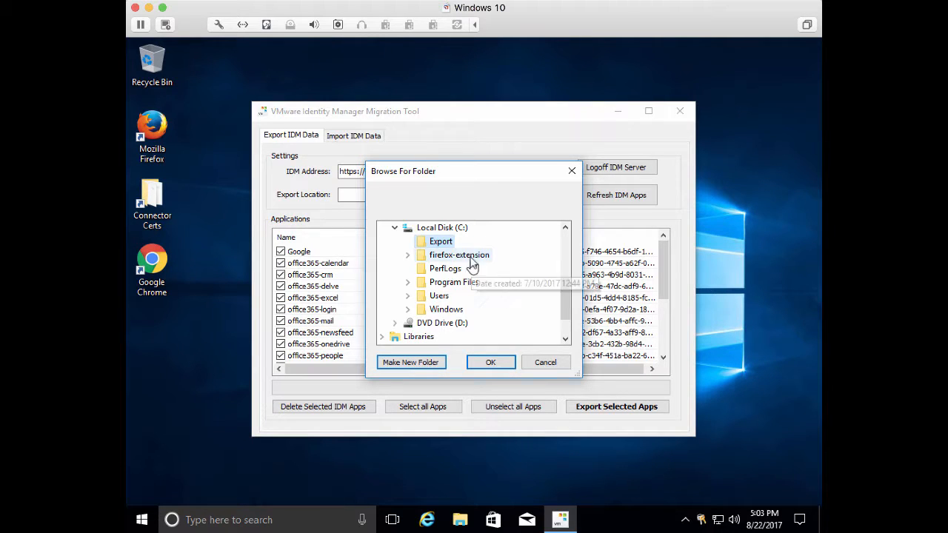
pyautogui.click(485, 361)
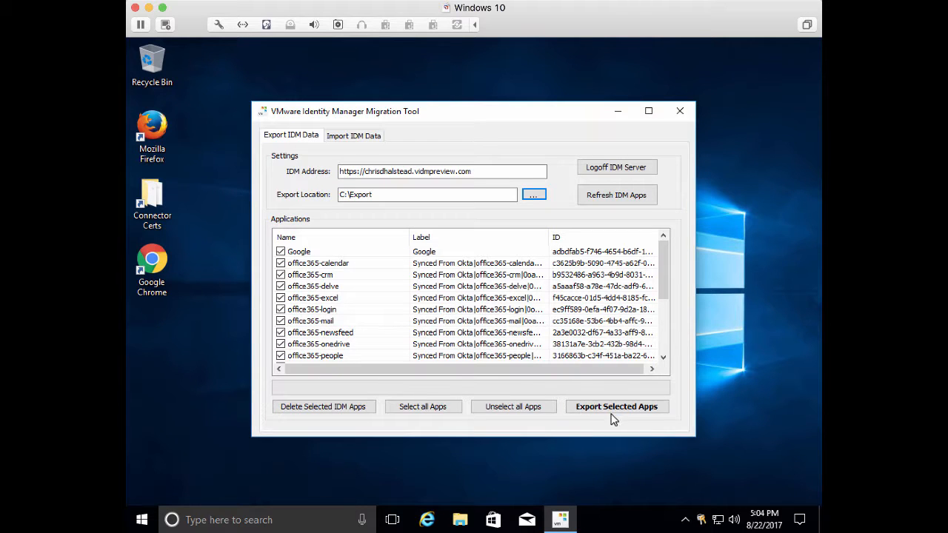
# Open the C:\Export folder in File Explorer
pyautogui.click(460, 520)
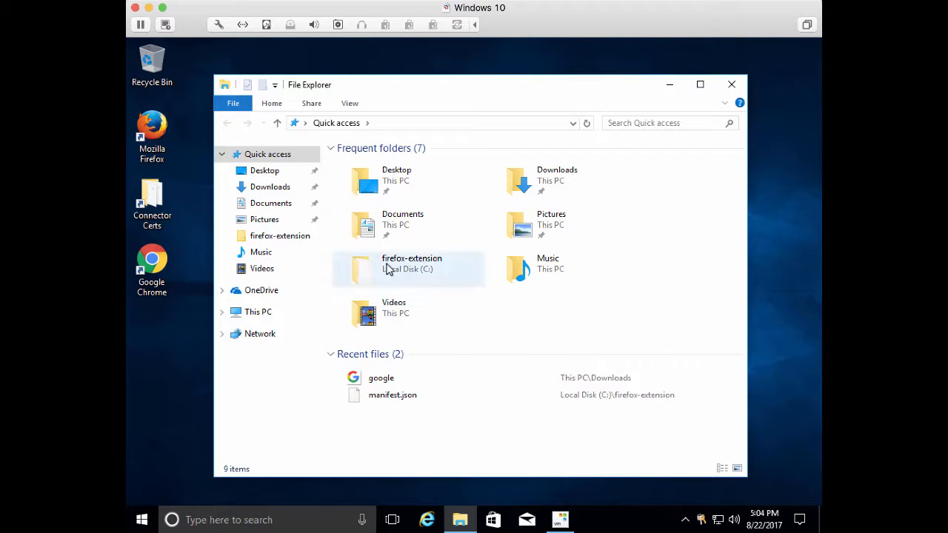
pyautogui.click(248, 315)
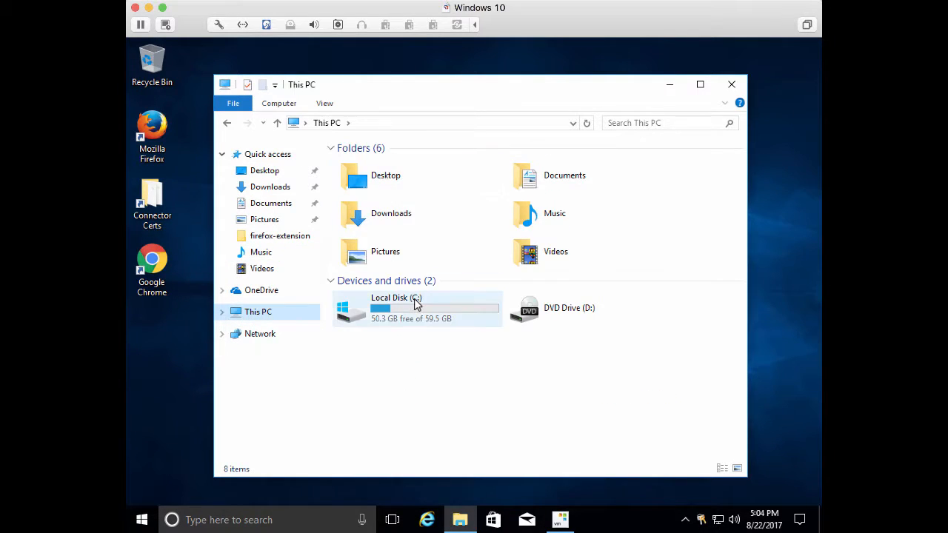
pyautogui.doubleClick(457, 307)
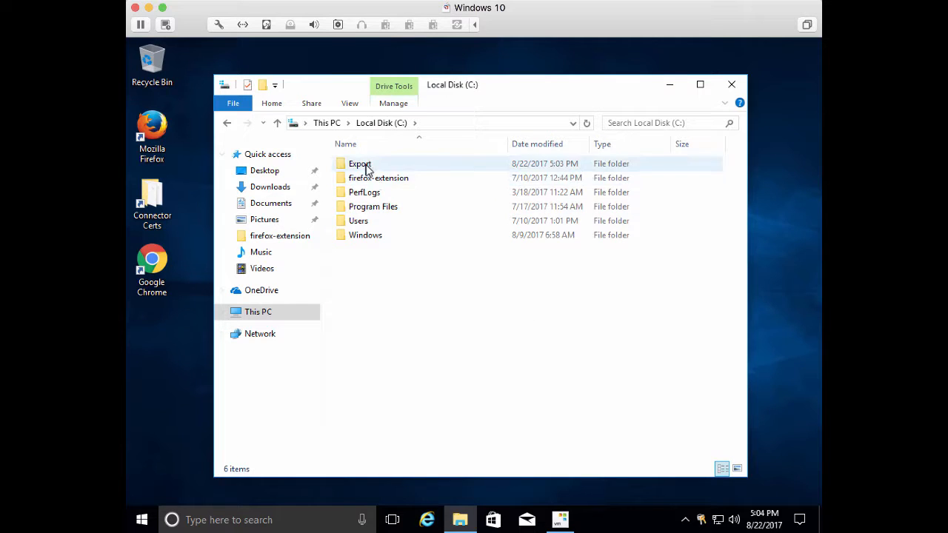
pyautogui.doubleClick(366, 165)
pyautogui.moveTo(389, 94); pyautogui.dragTo(615, 106)
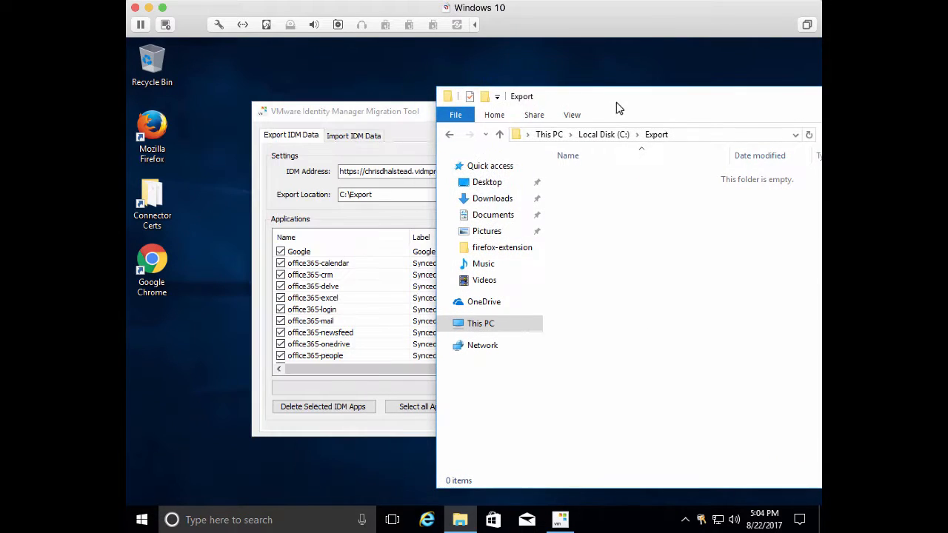
# Place the migration tool beside the Export folder, export the selected apps, and acknowledge the finish message
pyautogui.click(391, 112)
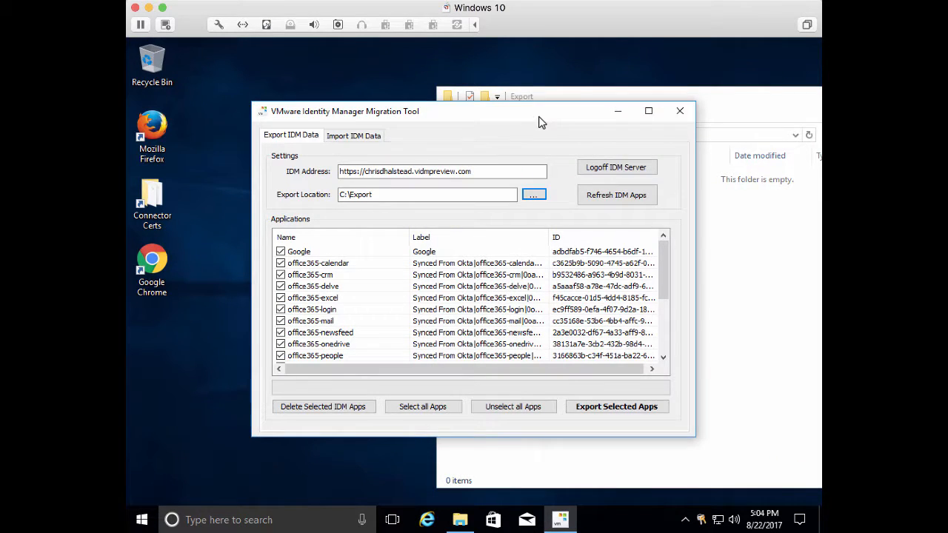
pyautogui.moveTo(539, 120); pyautogui.dragTo(445, 80)
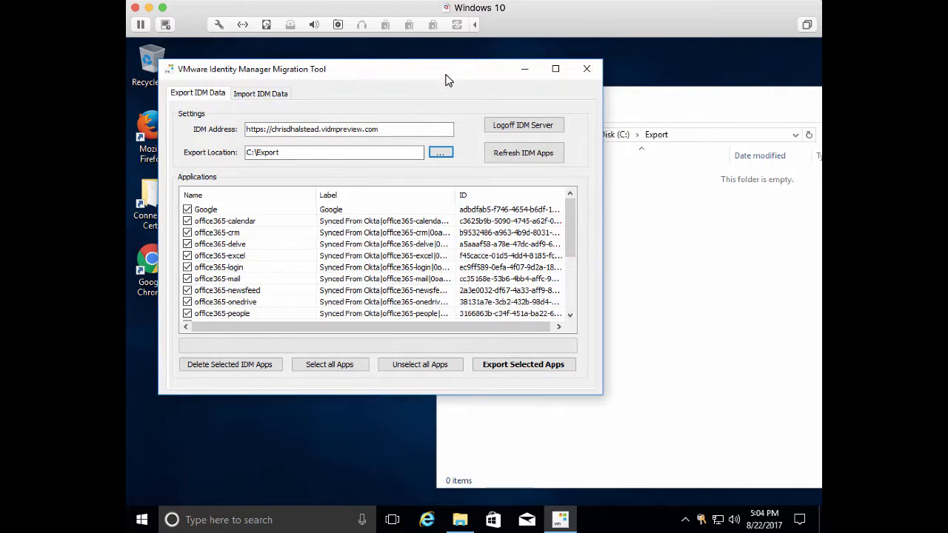
pyautogui.click(686, 116)
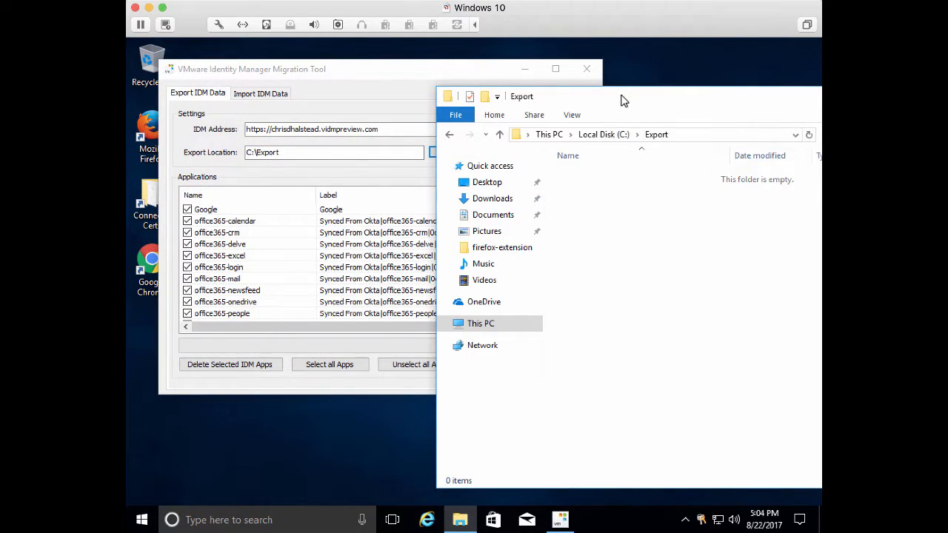
pyautogui.moveTo(623, 98); pyautogui.dragTo(733, 157)
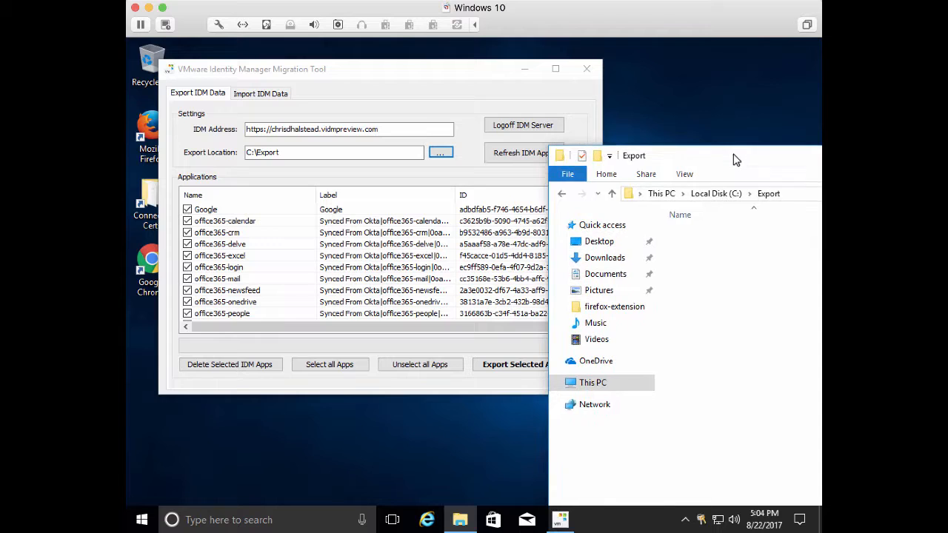
pyautogui.click(317, 78)
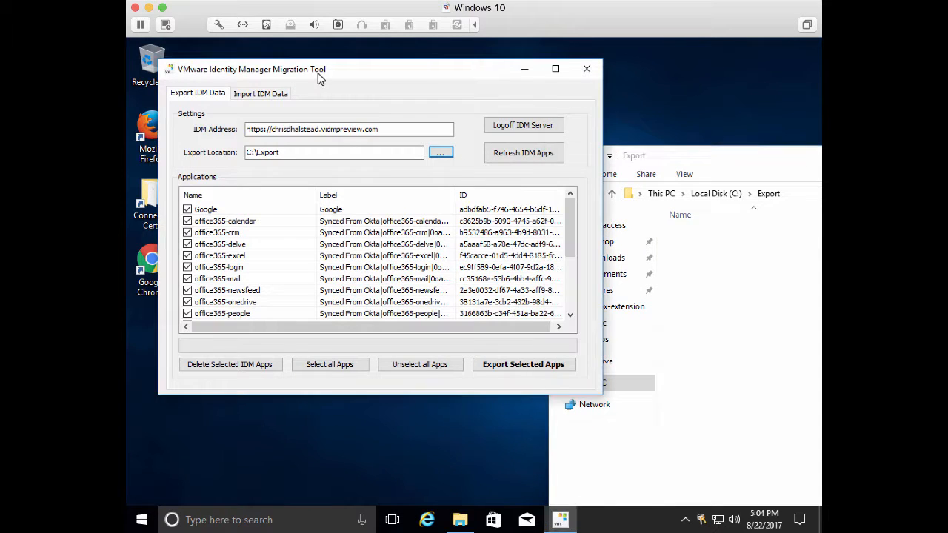
pyautogui.click(540, 371)
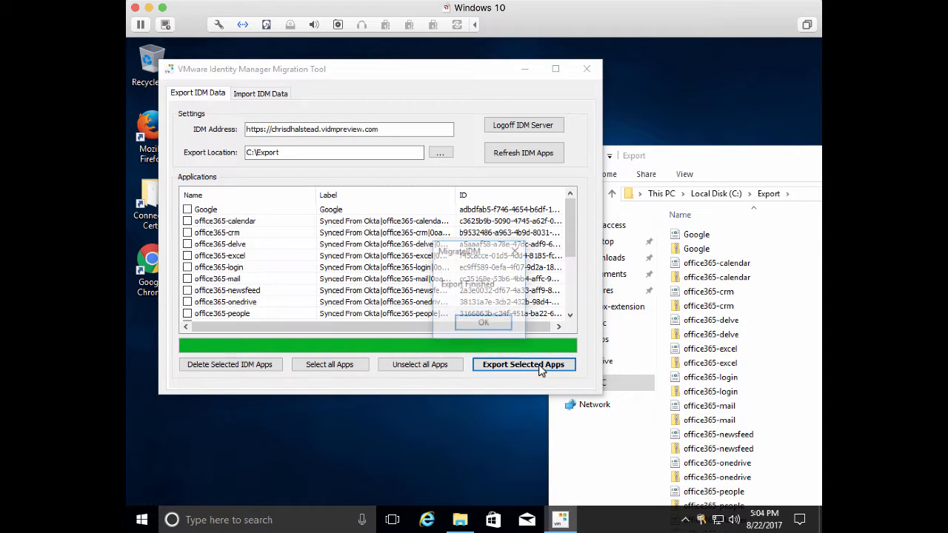
pyautogui.click(506, 324)
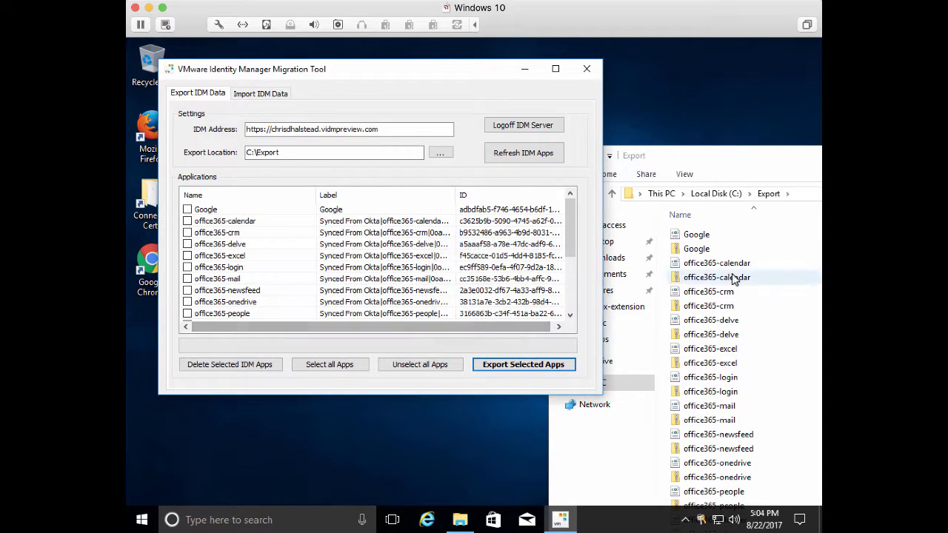
# Open the exported Google XML file in Internet Explorer
pyautogui.click(699, 241)
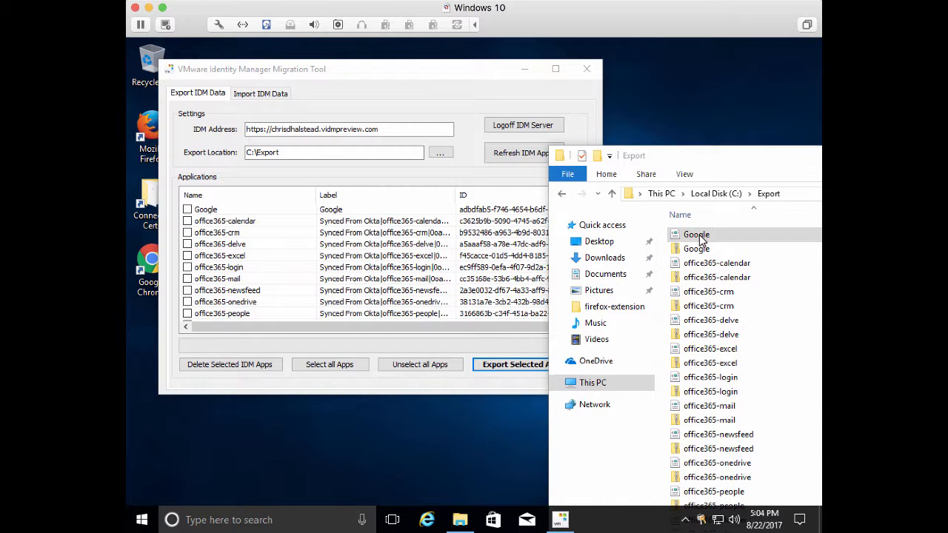
pyautogui.doubleClick(701, 241)
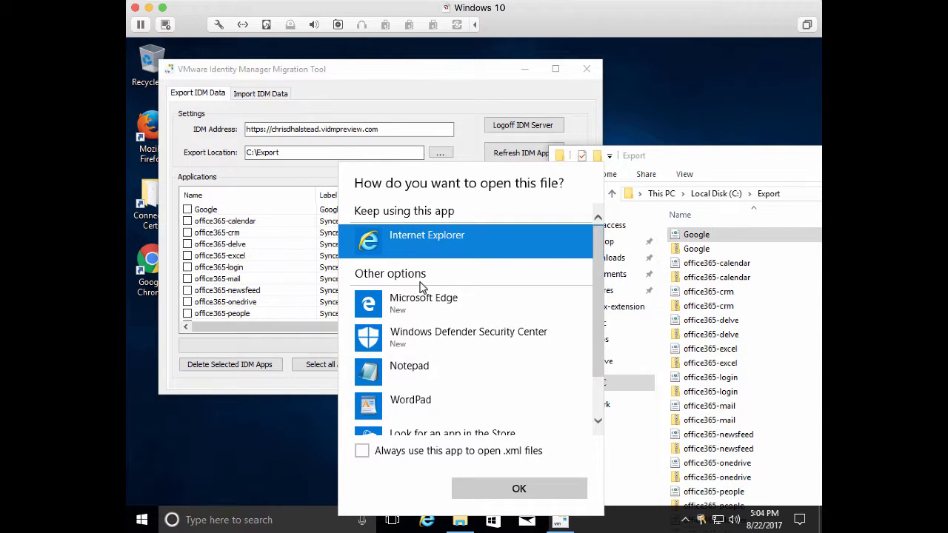
pyautogui.click(442, 234)
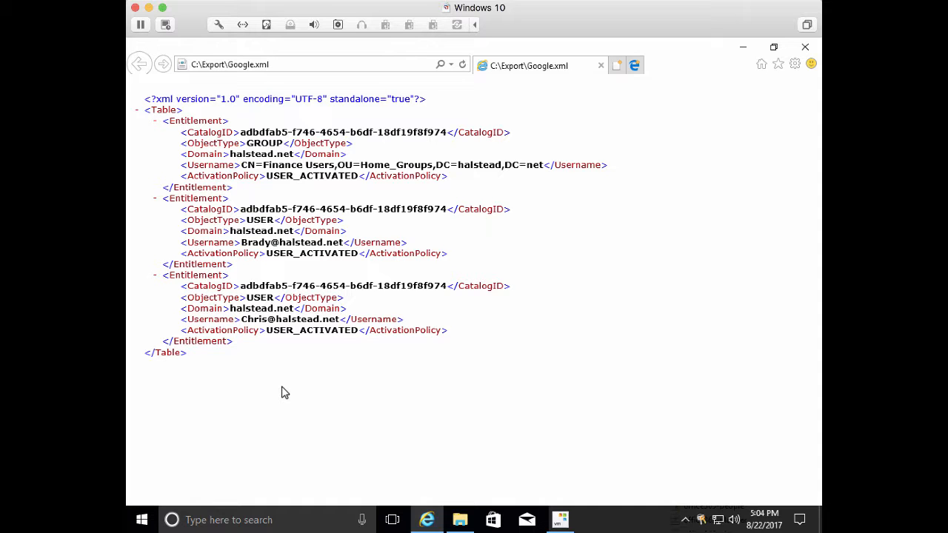
# Open the exported office365-calendar XML file and scroll through its entitlement entries, then close it
pyautogui.click(805, 47)
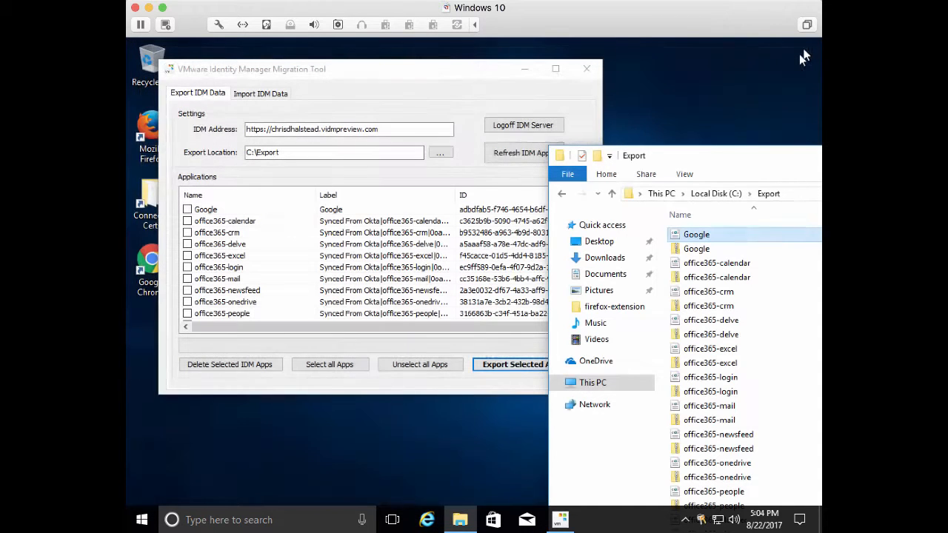
pyautogui.doubleClick(696, 264)
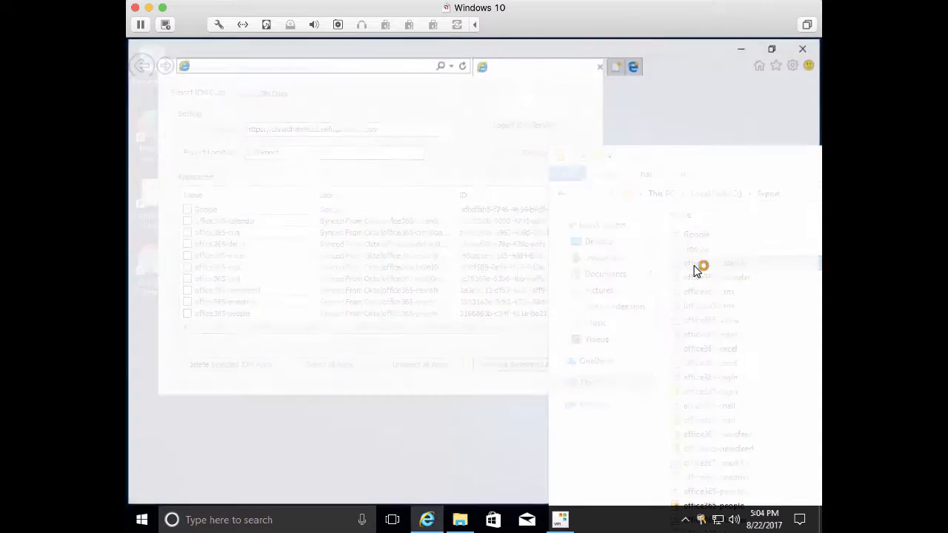
pyautogui.scroll(-8, 645, 353)
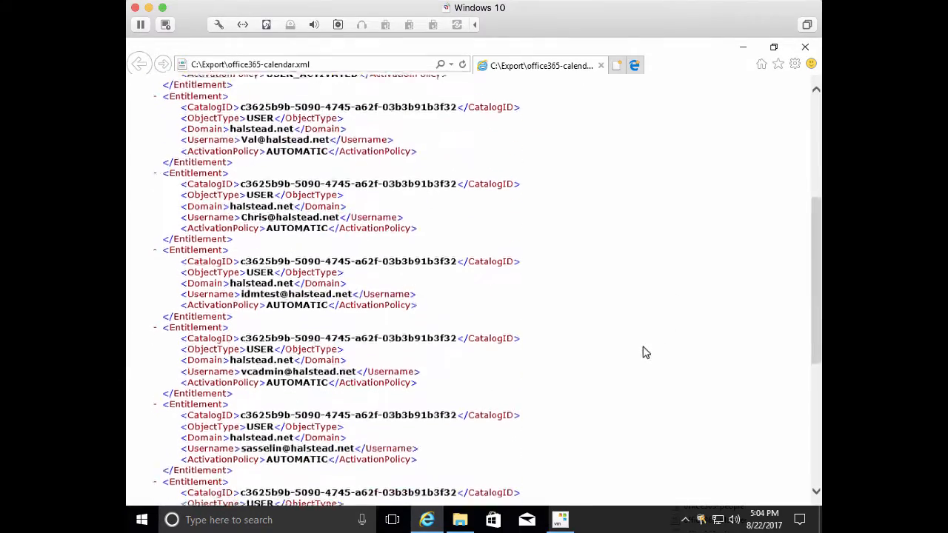
pyautogui.scroll(-6, 645, 353)
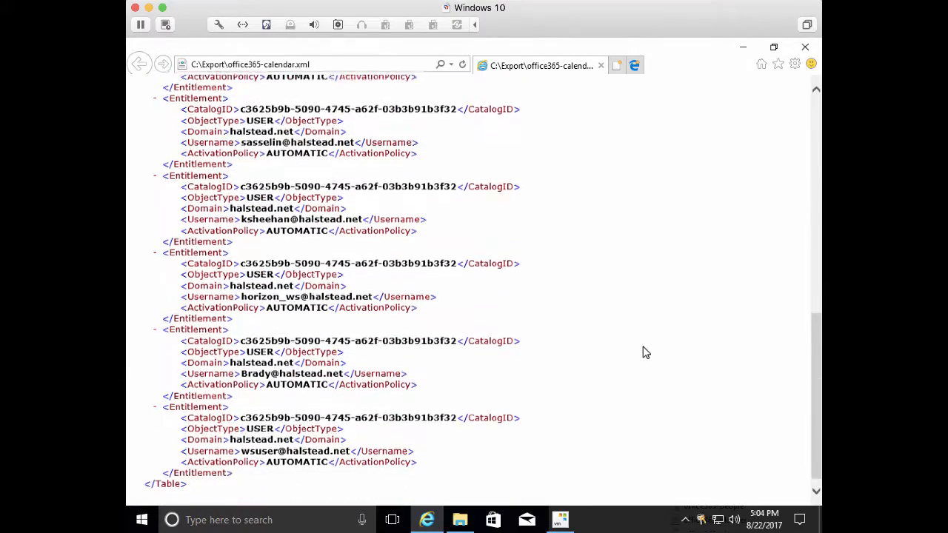
pyautogui.scroll(8, 645, 354)
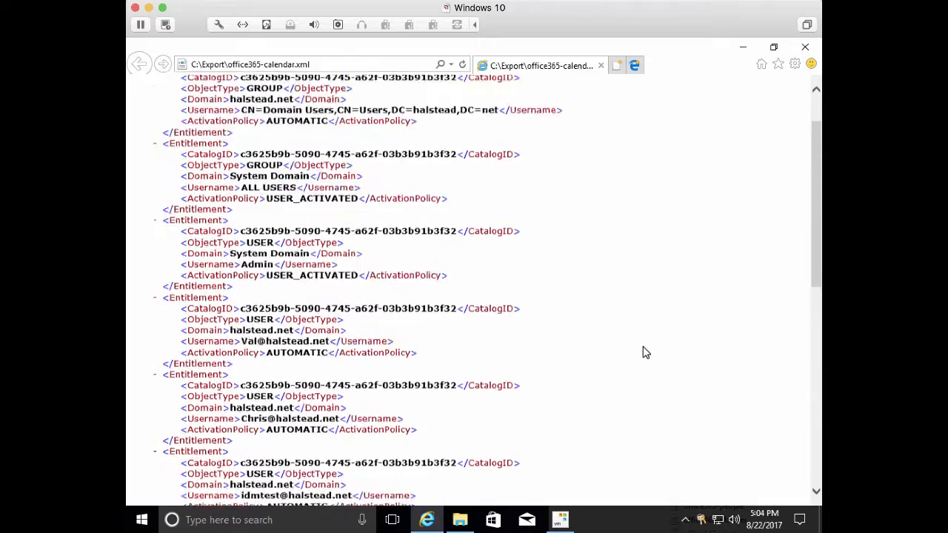
pyautogui.scroll(2, 645, 353)
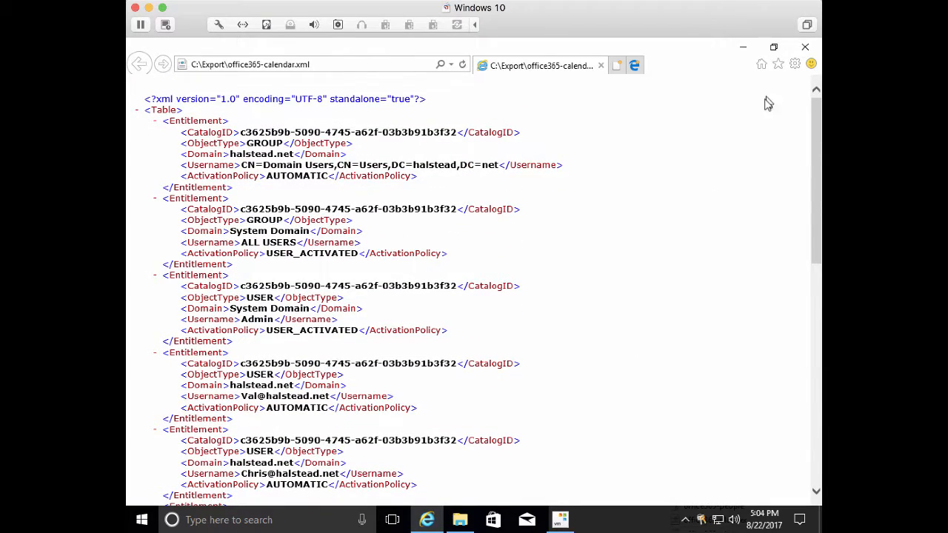
pyautogui.click(805, 47)
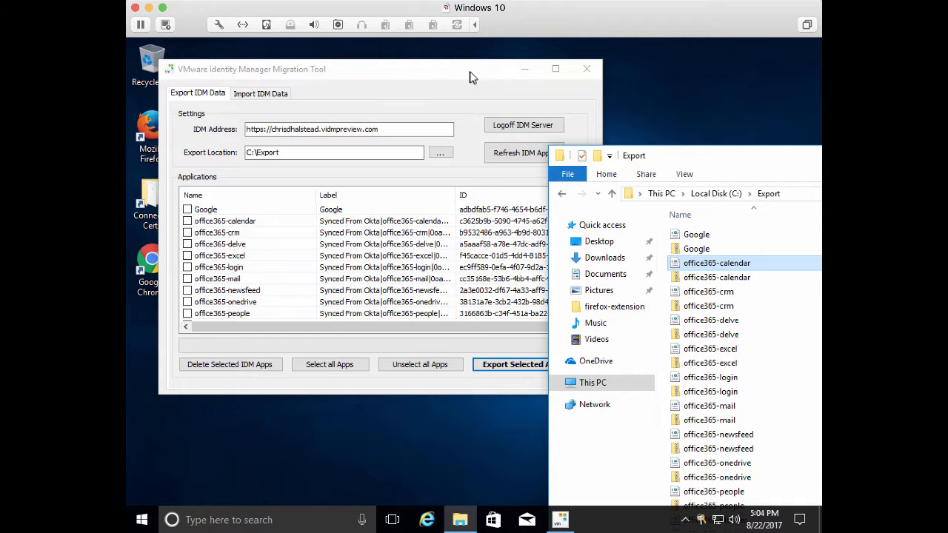
pyautogui.moveTo(469, 78); pyautogui.dragTo(565, 117)
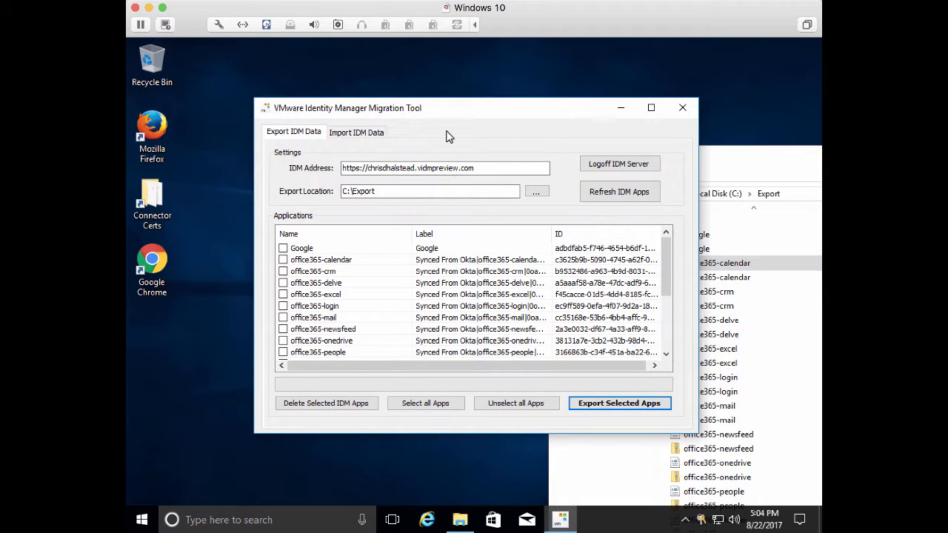
pyautogui.click(616, 167)
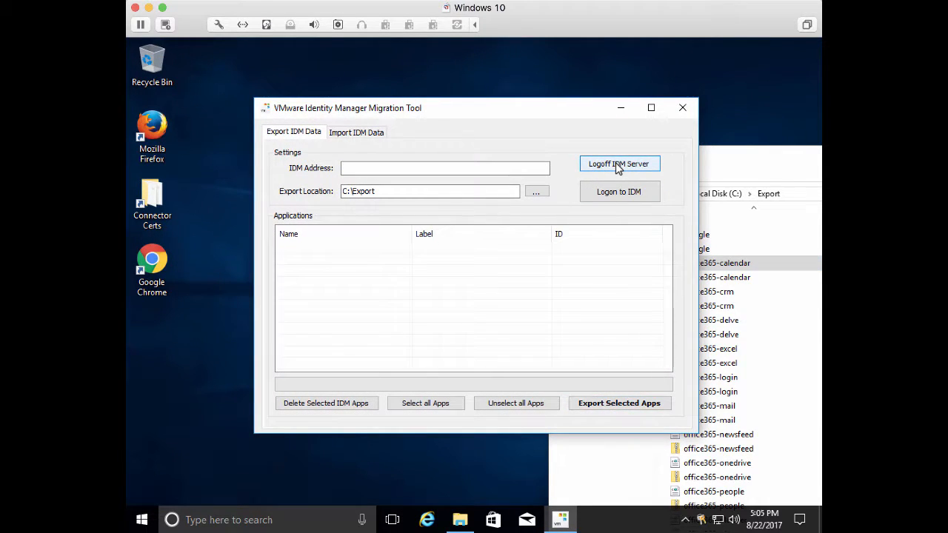
pyautogui.click(355, 168)
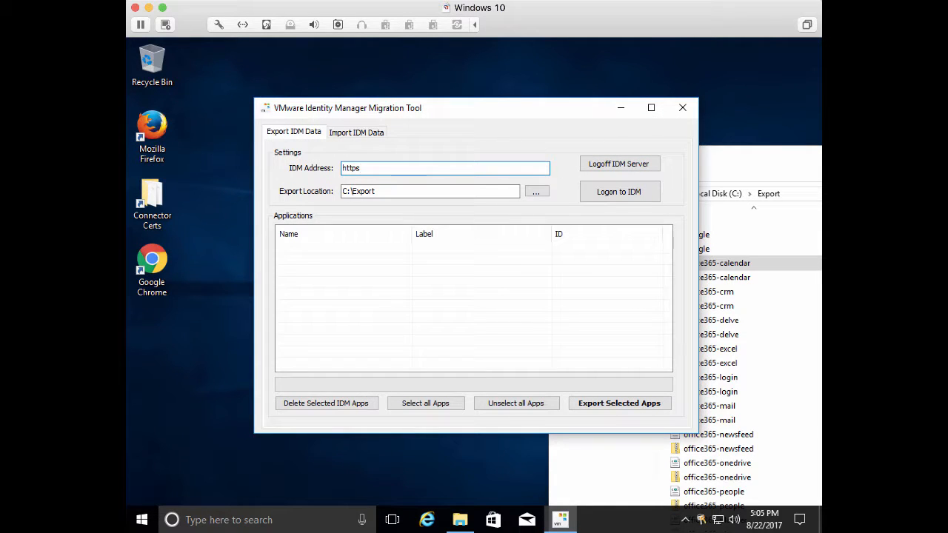
pyautogui.write('https://brady.vidmpreview.com')
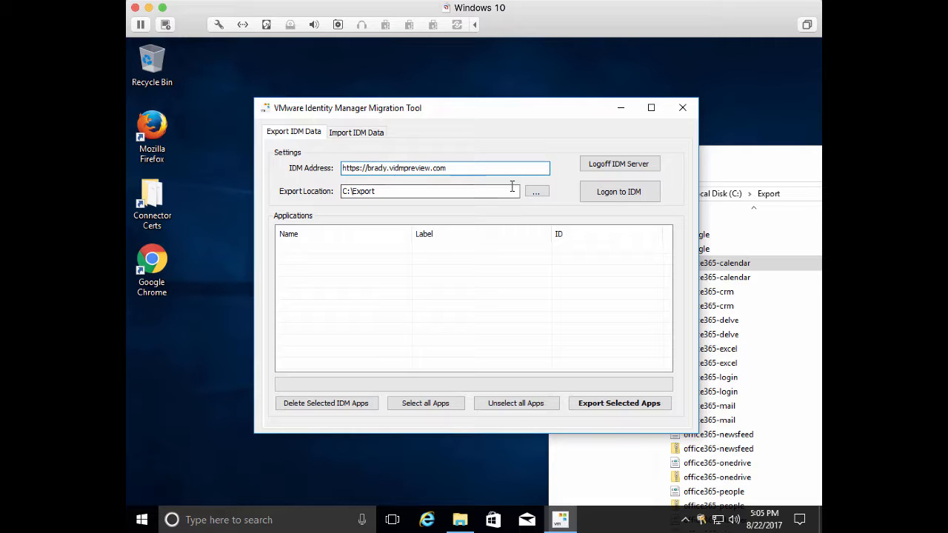
# Log on to the target Identity Manager tenant with username admin and the account password
pyautogui.click(619, 197)
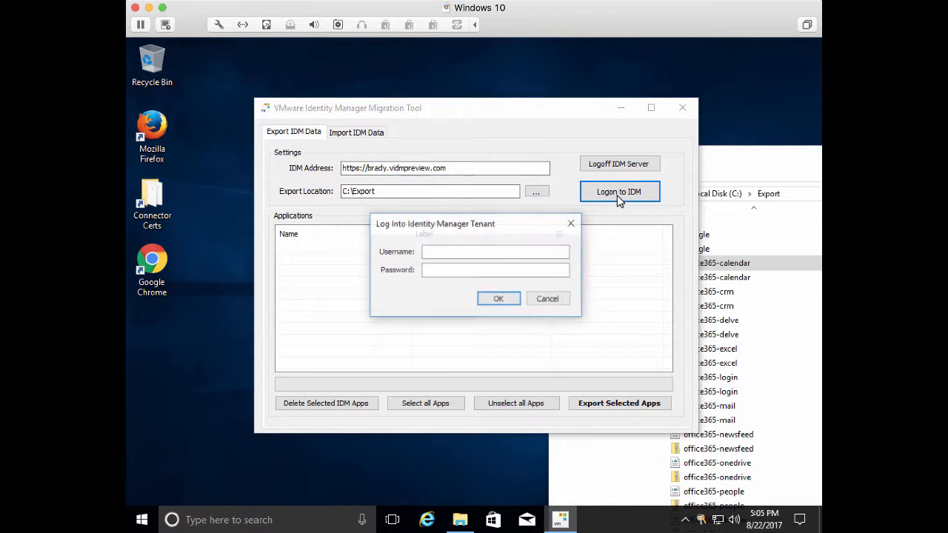
pyautogui.click(493, 252)
pyautogui.write('admin')
pyautogui.press('Tab')
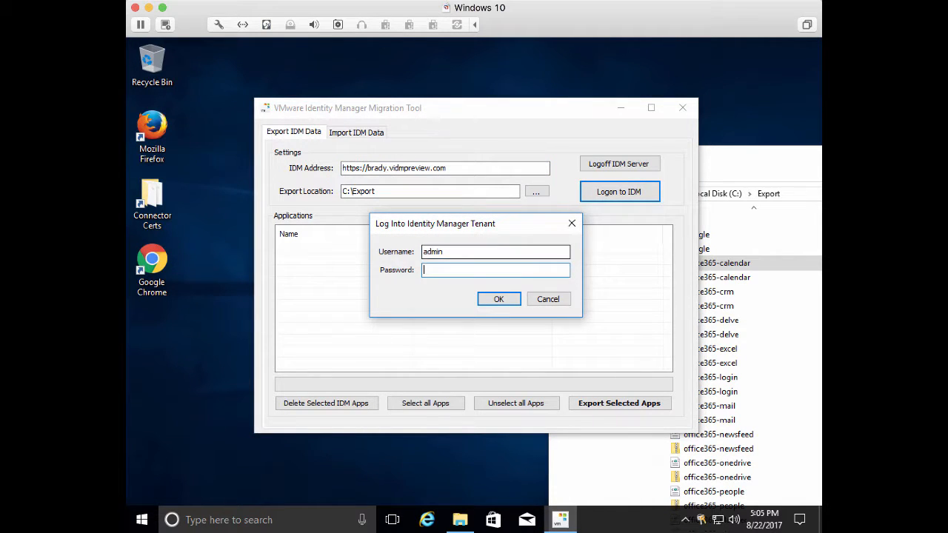
pyautogui.write('*******')
pyautogui.press('Return')
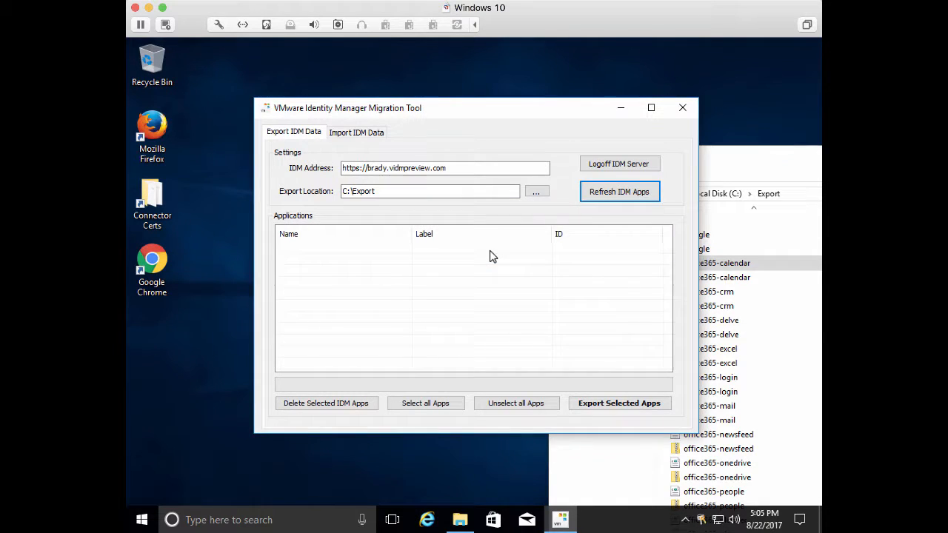
# On the import side, set the import location to the C:\Export folder and refresh the bundle list
pyautogui.click(355, 135)
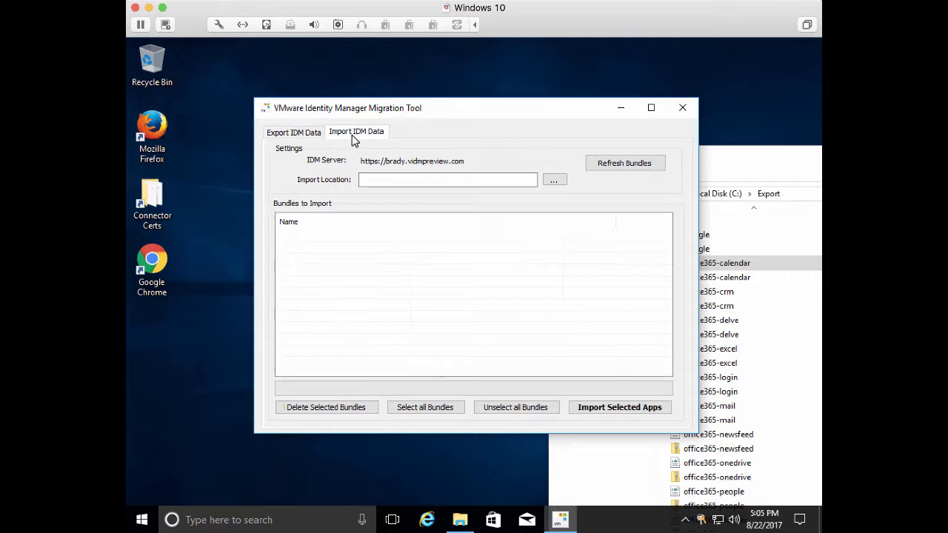
pyautogui.click(557, 183)
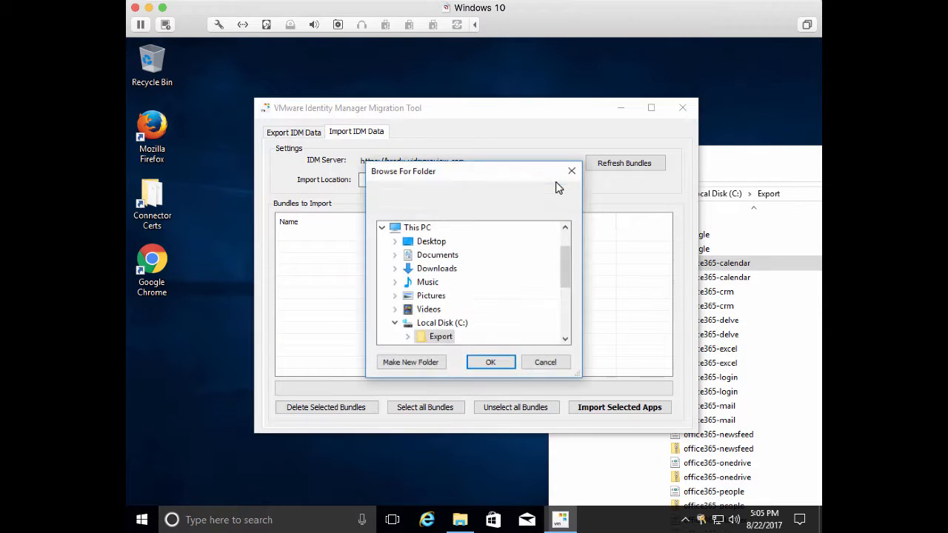
pyautogui.click(442, 337)
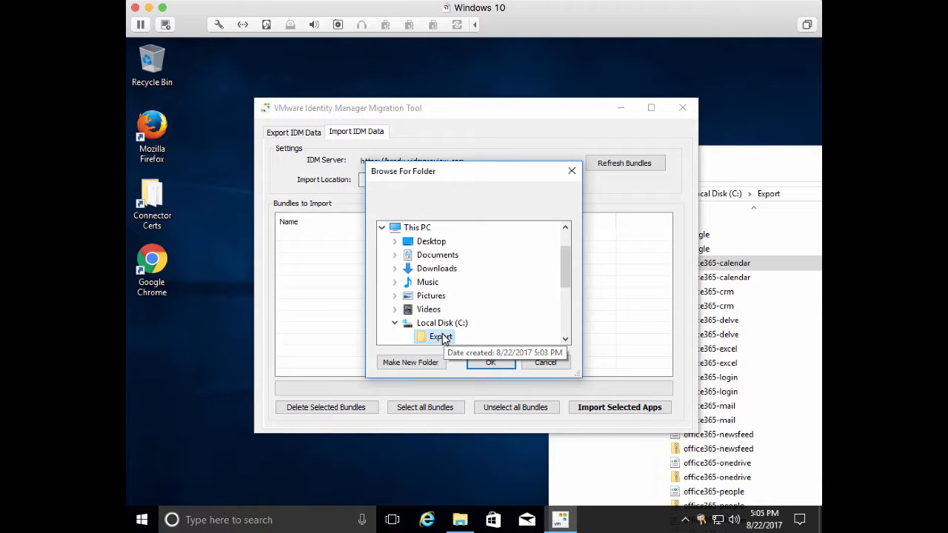
pyautogui.click(495, 365)
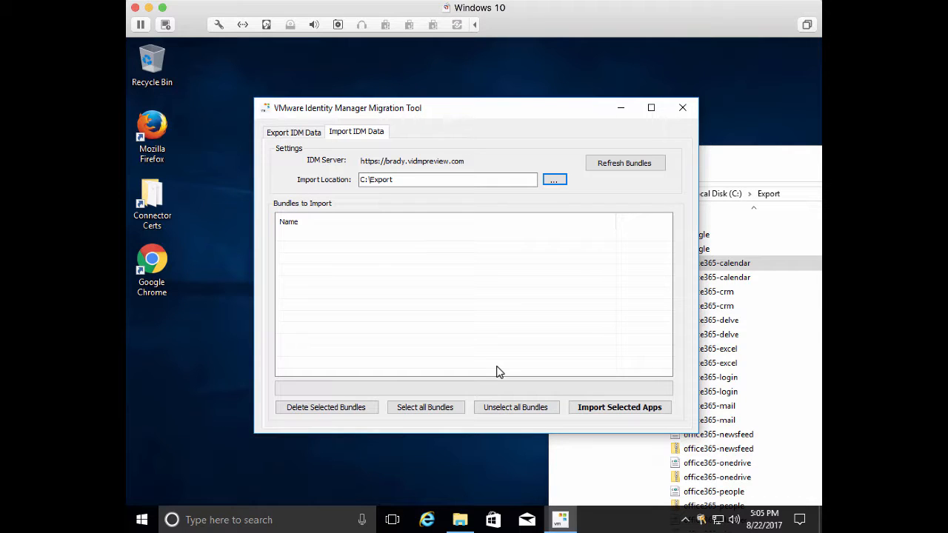
pyautogui.click(632, 166)
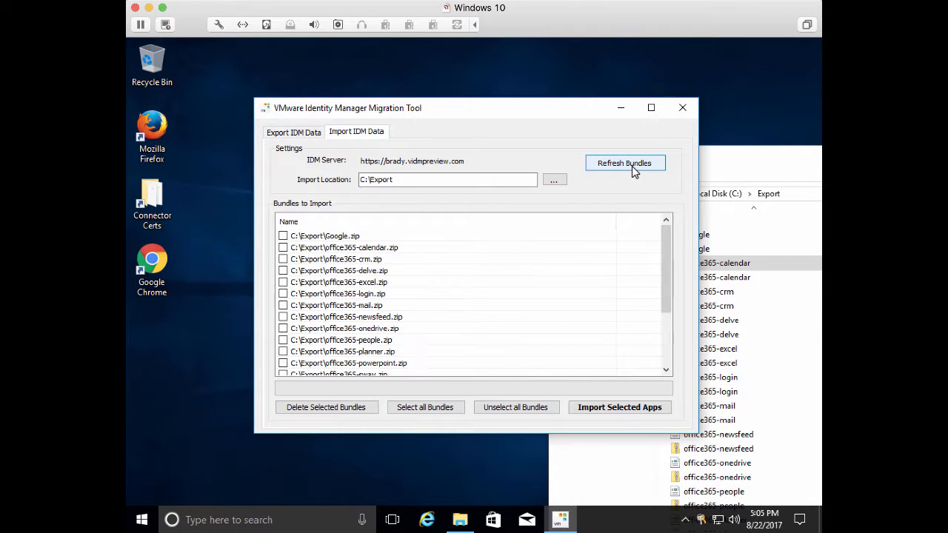
# Select all bundles, import the selected apps, and acknowledge the completion message
pyautogui.moveTo(509, 118); pyautogui.dragTo(455, 78)
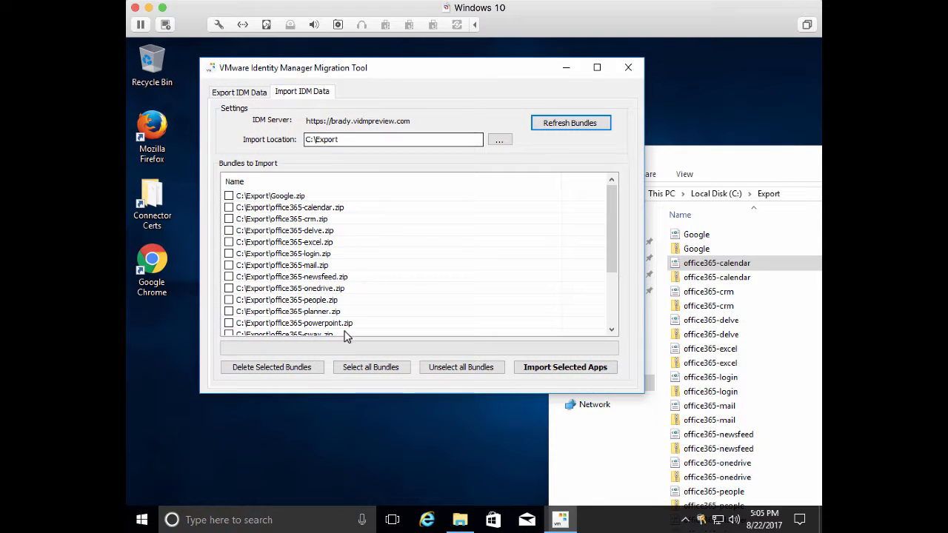
pyautogui.click(363, 371)
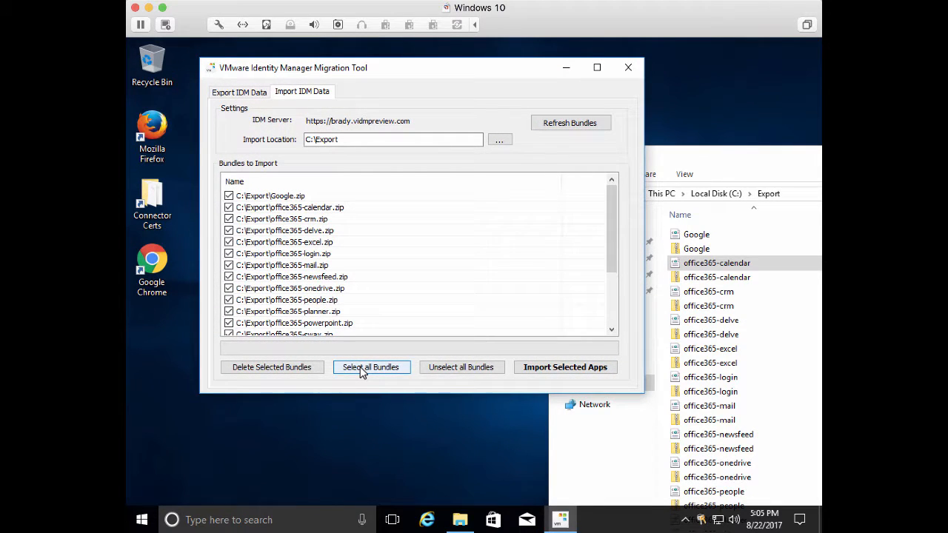
pyautogui.click(556, 372)
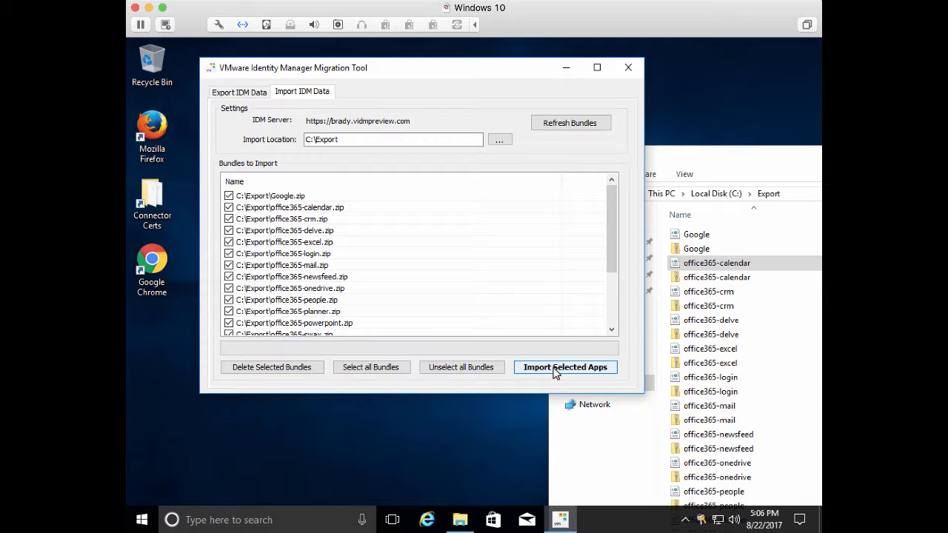
pyautogui.click(555, 370)
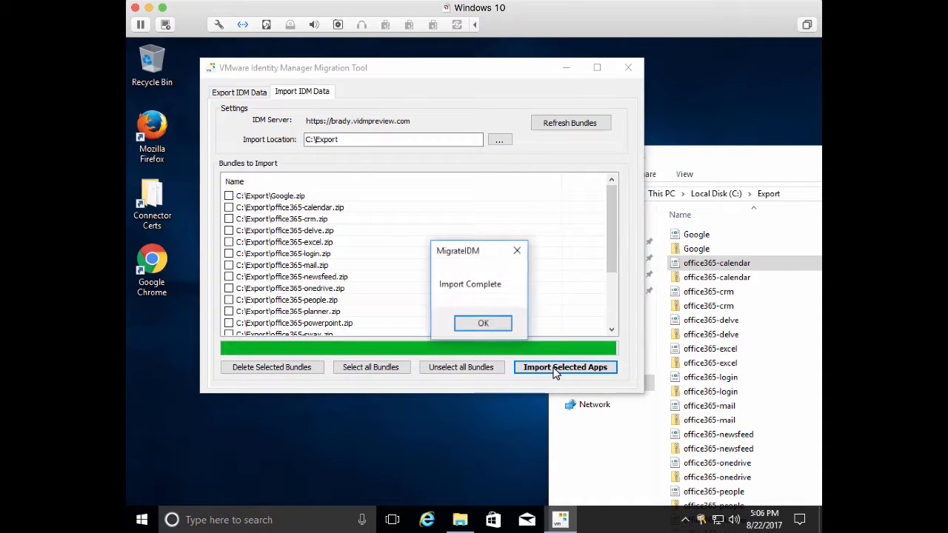
pyautogui.click(489, 324)
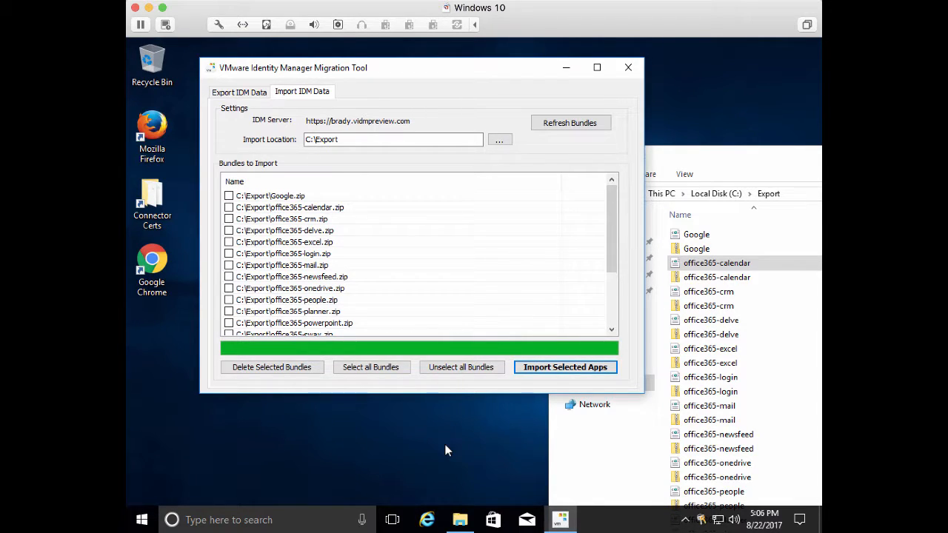
# Switch to the desktop with both tenant consoles, refresh the target catalog, and open the imported Google app's entitlements
pyautogui.click(393, 520)
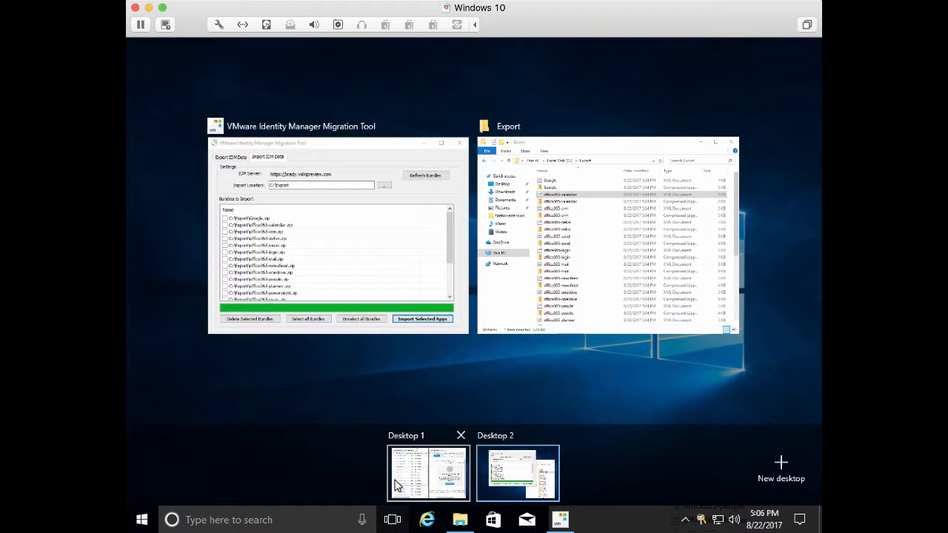
pyautogui.click(397, 483)
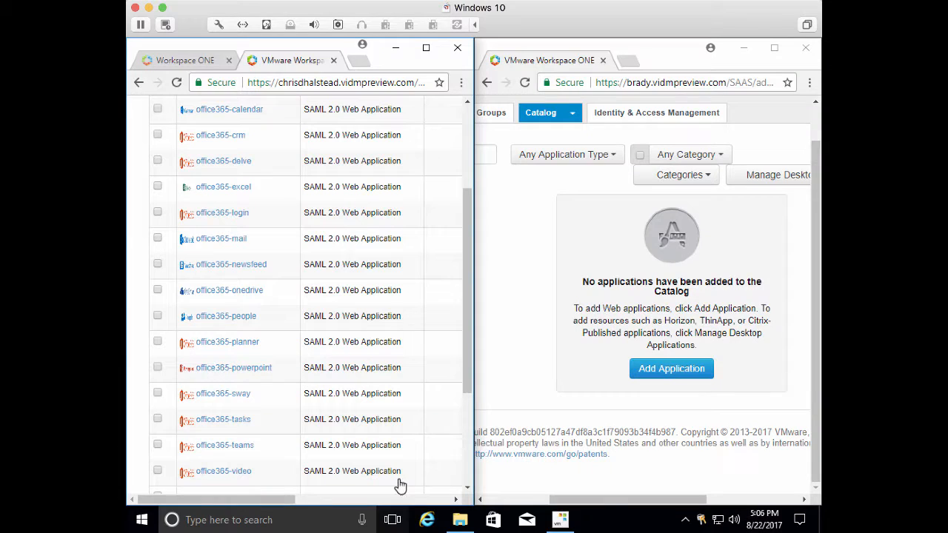
pyautogui.click(525, 86)
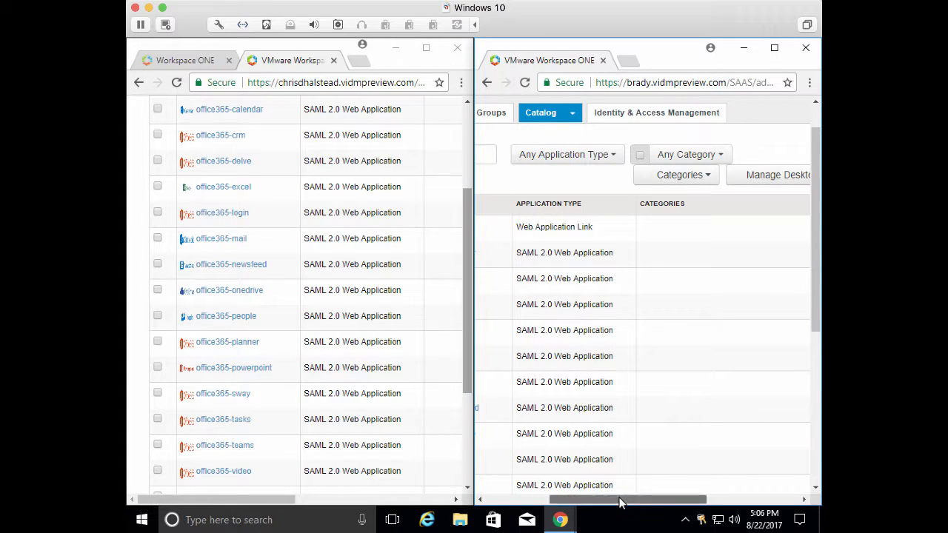
pyautogui.moveTo(621, 503); pyautogui.dragTo(557, 502)
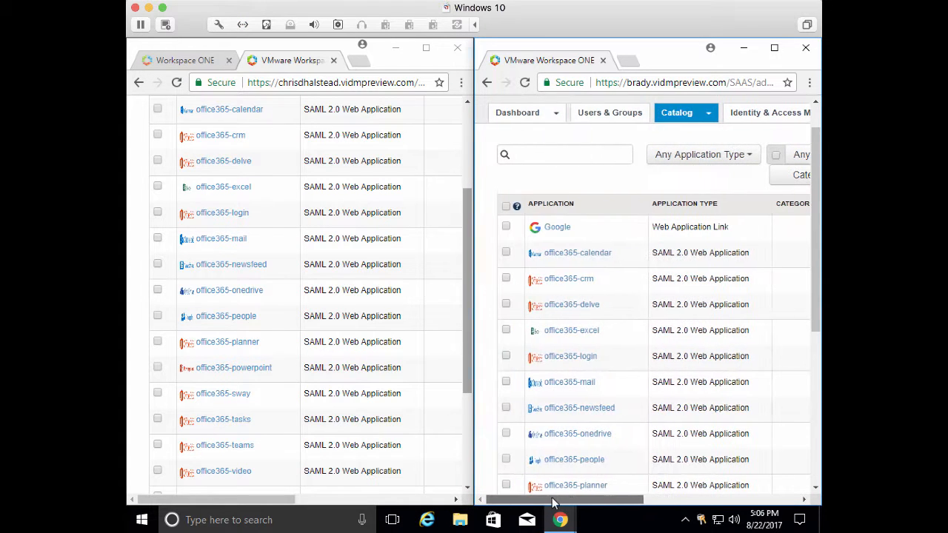
pyautogui.click(561, 227)
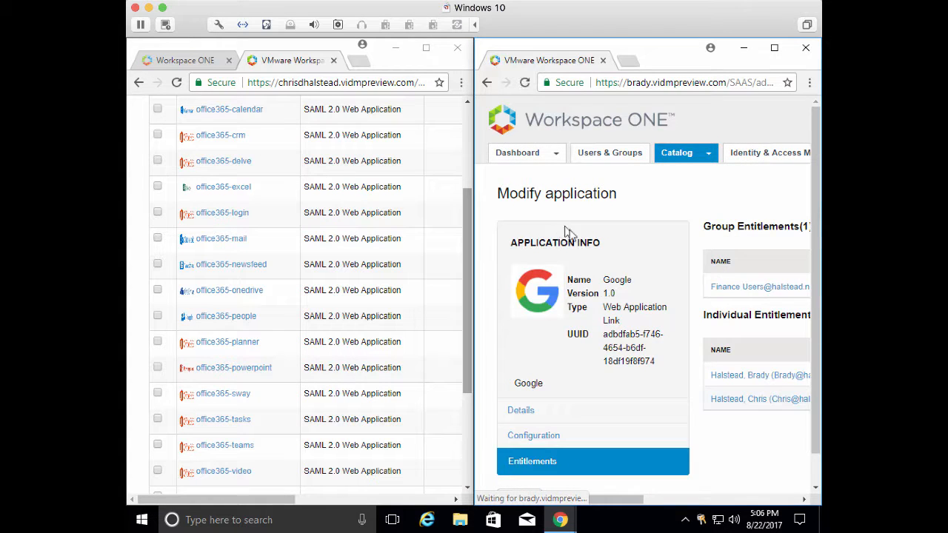
pyautogui.hscroll(4, 626, 296)
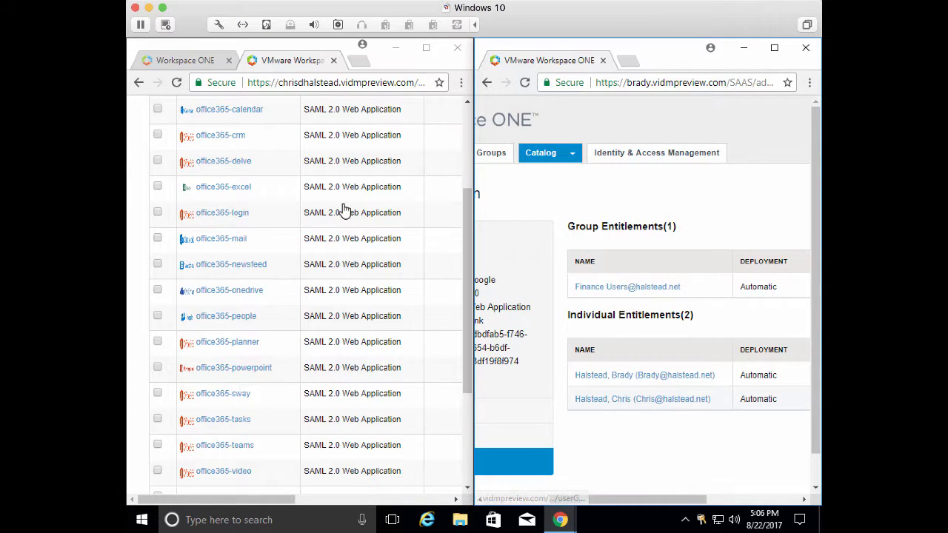
# Open the Google app in the source tenant to compare its entitlements with the target tenant's
pyautogui.scroll(3, 345, 205)
pyautogui.click(210, 246)
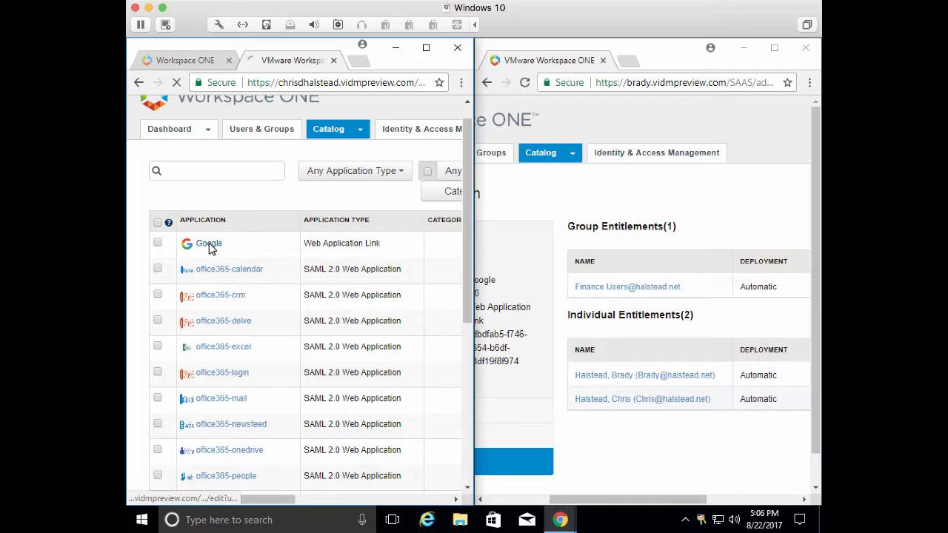
pyautogui.hscroll(4, 267, 293)
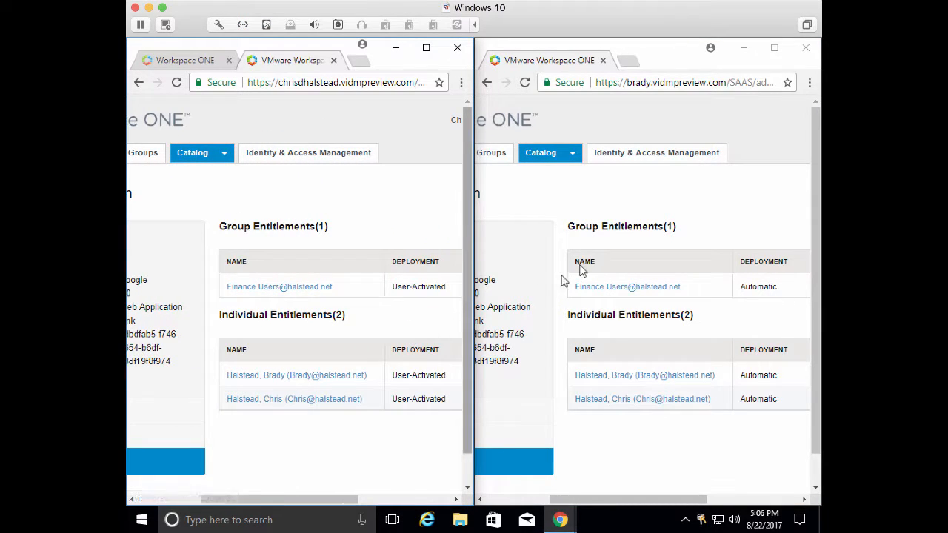
pyautogui.hscroll(-1, 526, 204)
pyautogui.hscroll(-3, 528, 207)
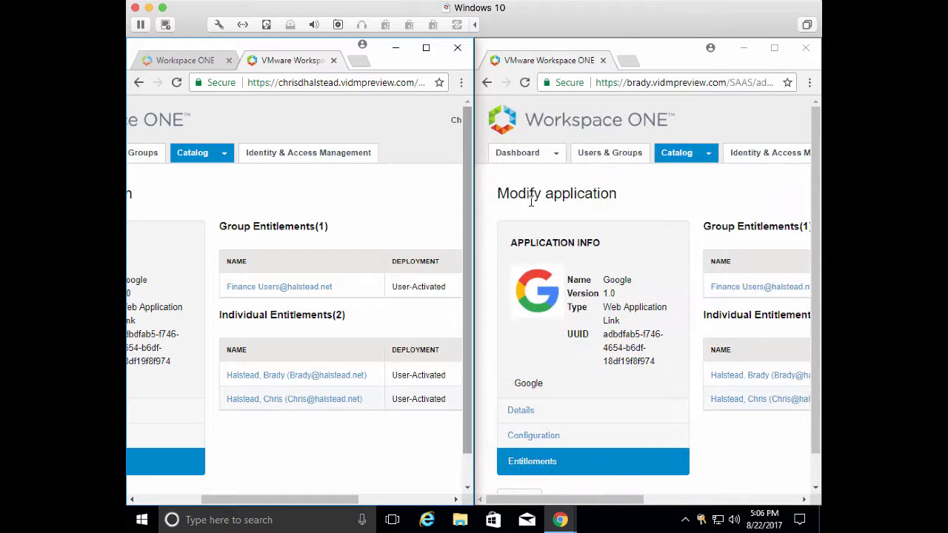
# Return to the target tenant's catalog and scroll through the imported applications
pyautogui.click(683, 155)
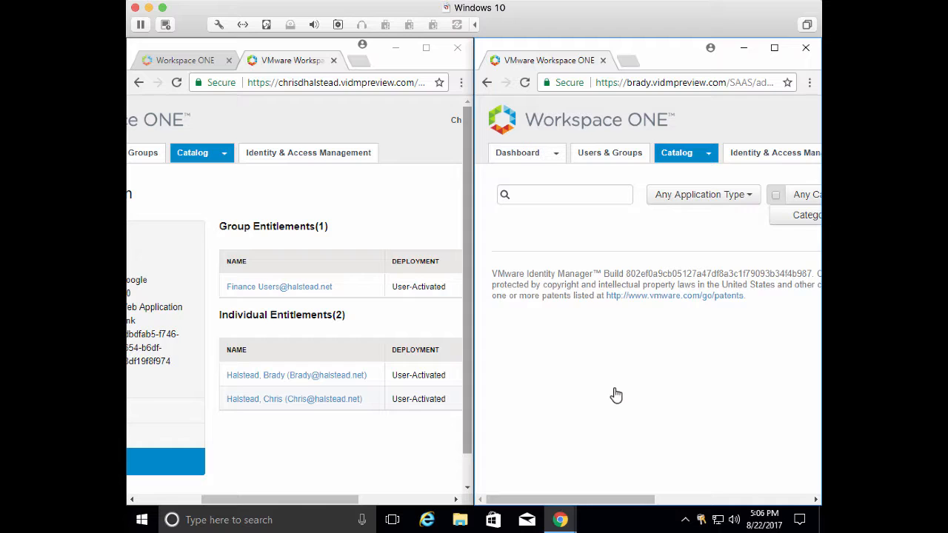
pyautogui.scroll(-3, 615, 394)
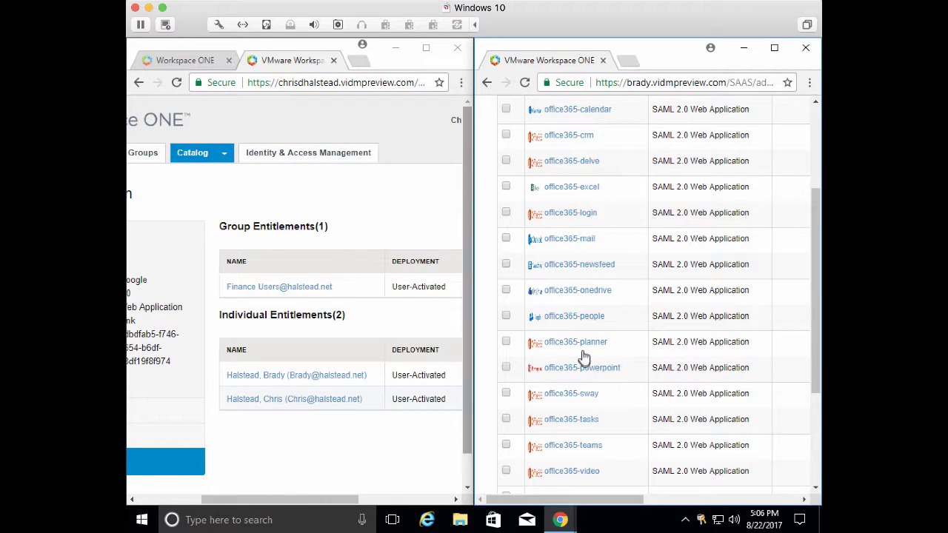
# Open the imported office365-planner app in the target tenant and review its group and individual entitlements beside the source app
pyautogui.click(584, 347)
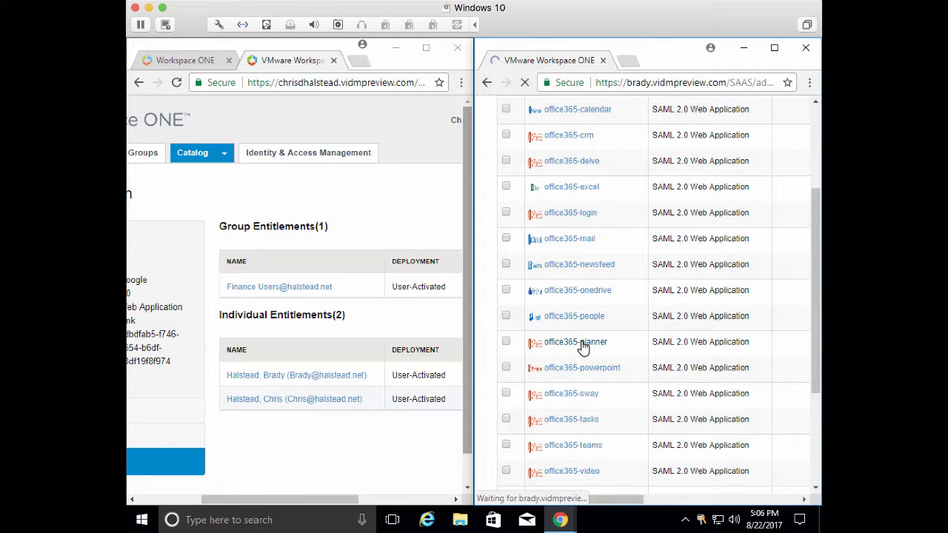
pyautogui.hscroll(2, 689, 345)
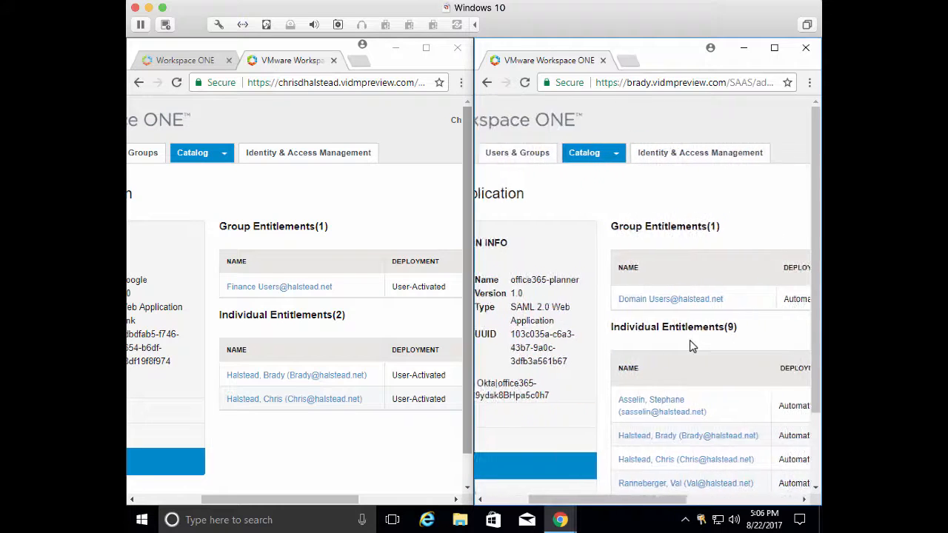
pyautogui.hscroll(2, 690, 345)
pyautogui.scroll(-5, 690, 346)
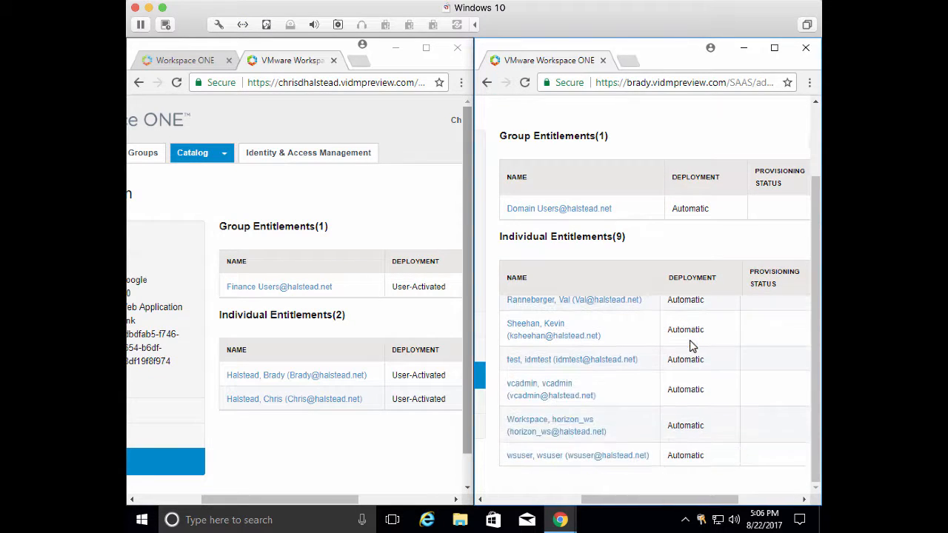
pyautogui.scroll(5, 690, 345)
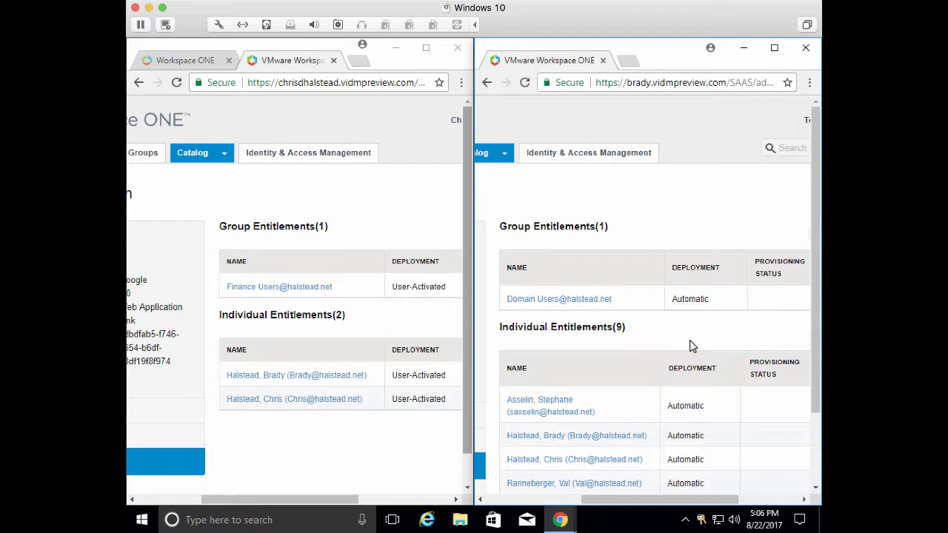
pyautogui.hscroll(-3, 689, 342)
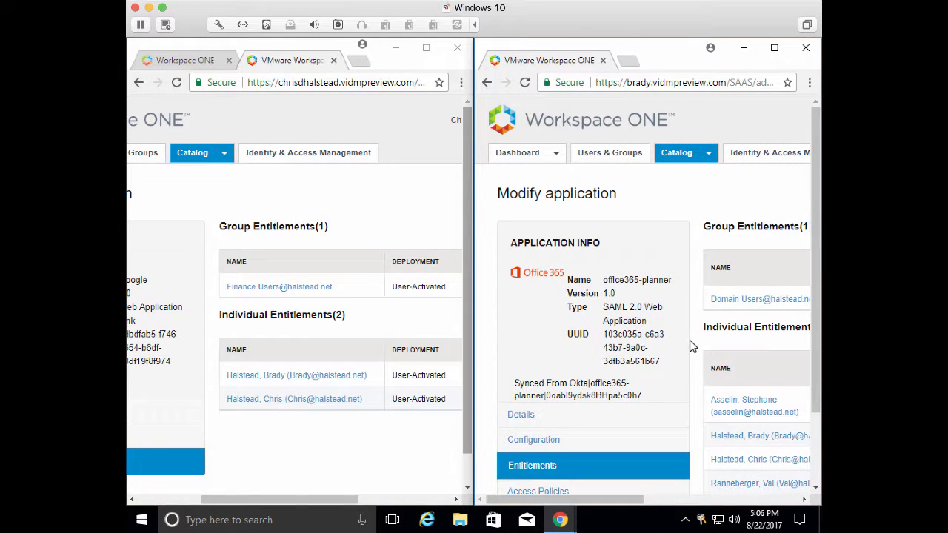
pyautogui.hscroll(-3, 348, 266)
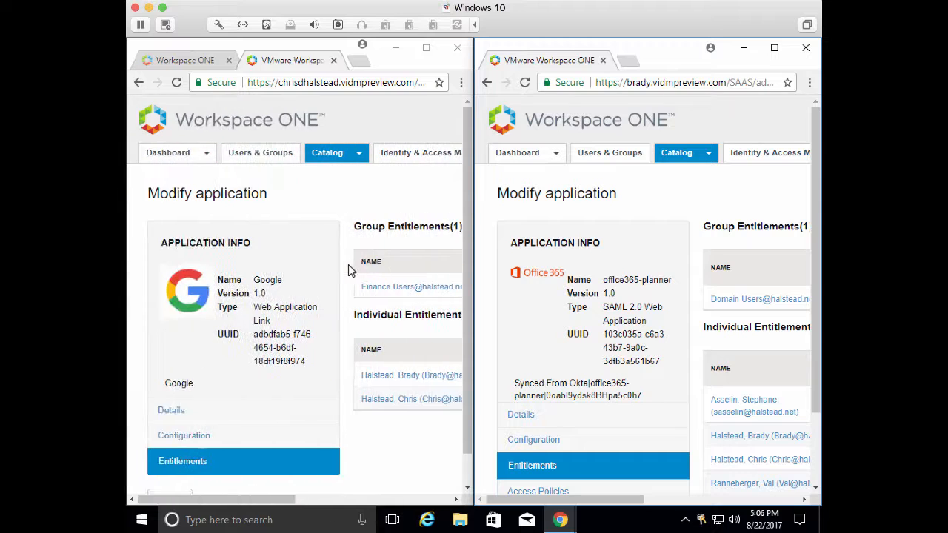